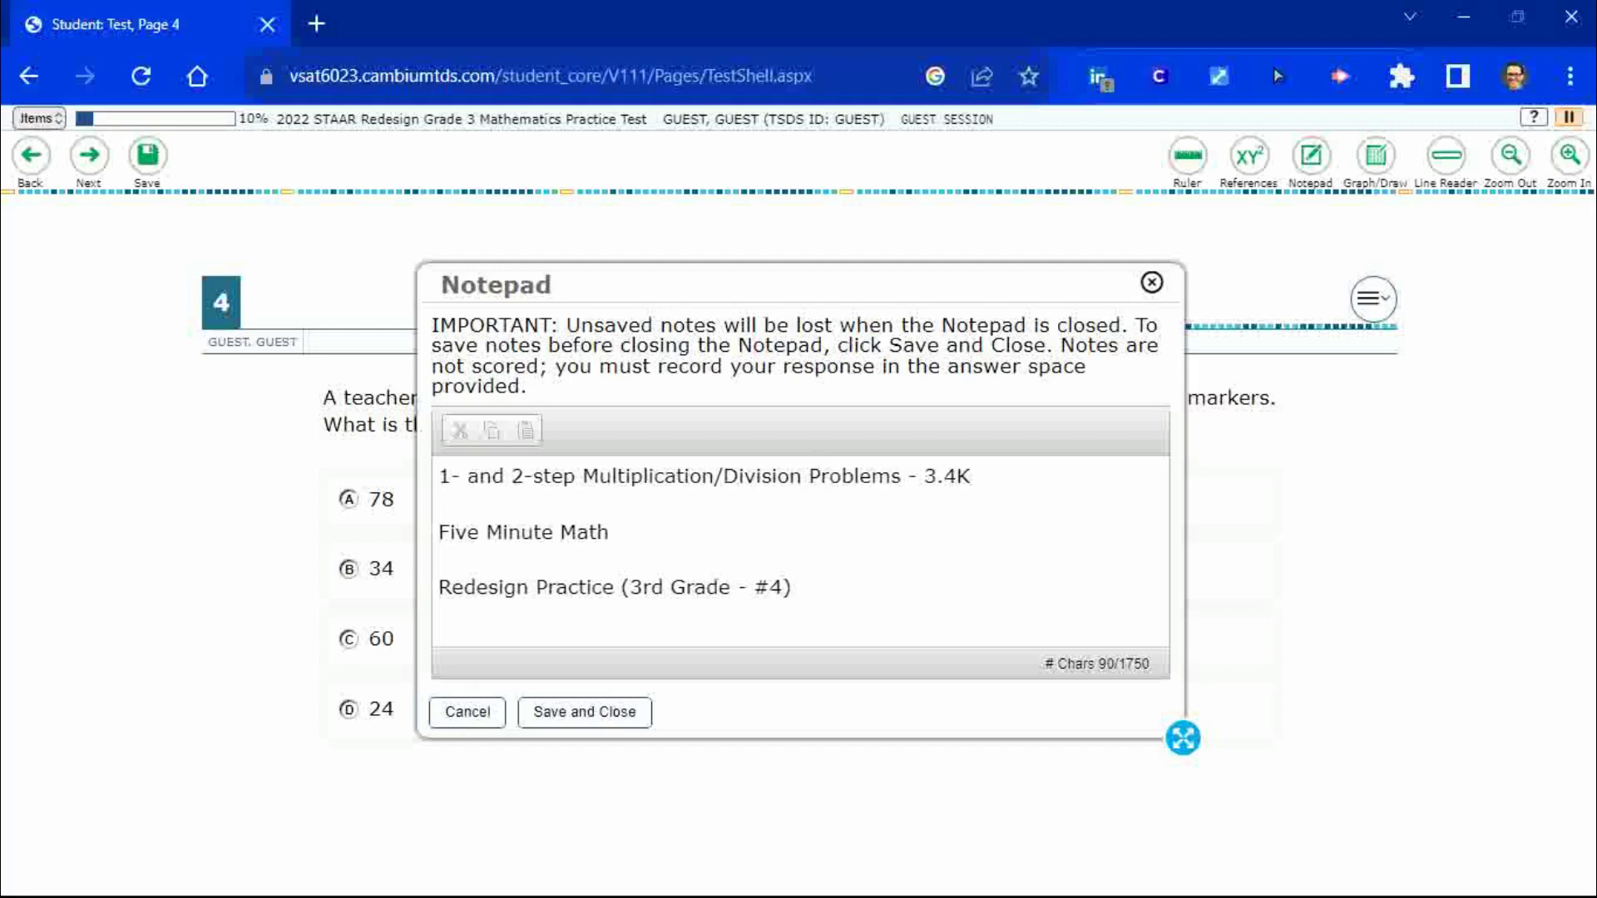
Close the Notepad, open the Graph Paper over the whole question and make it slightly more transparent
{"action": "left_click", "coordinate": [467, 712]}
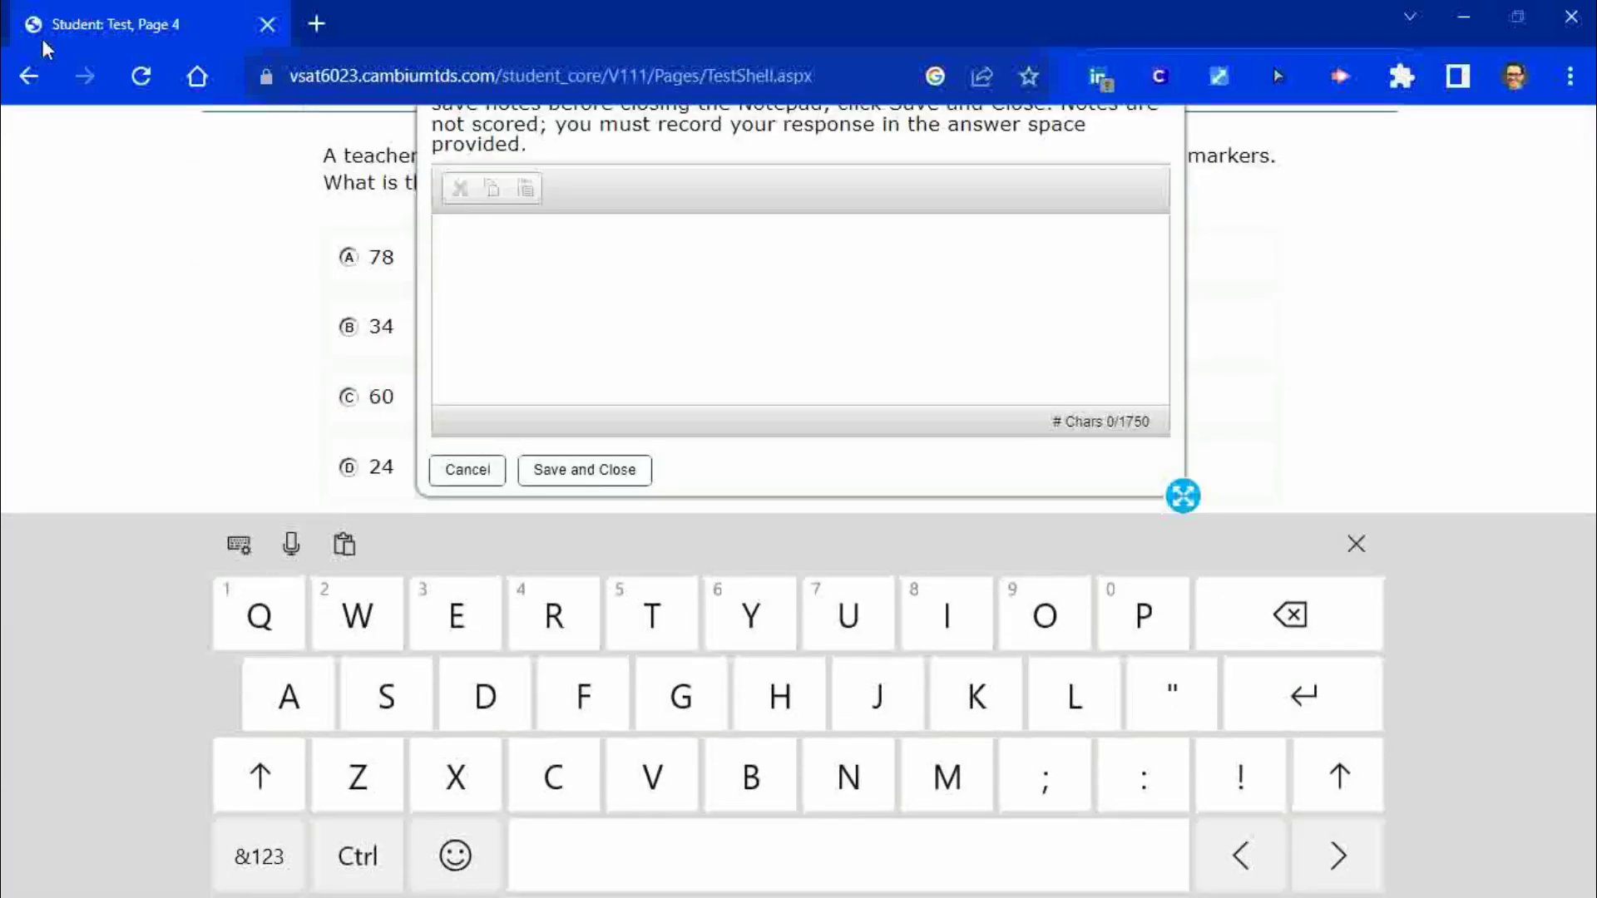
{"action": "key", "text": "Escape"}
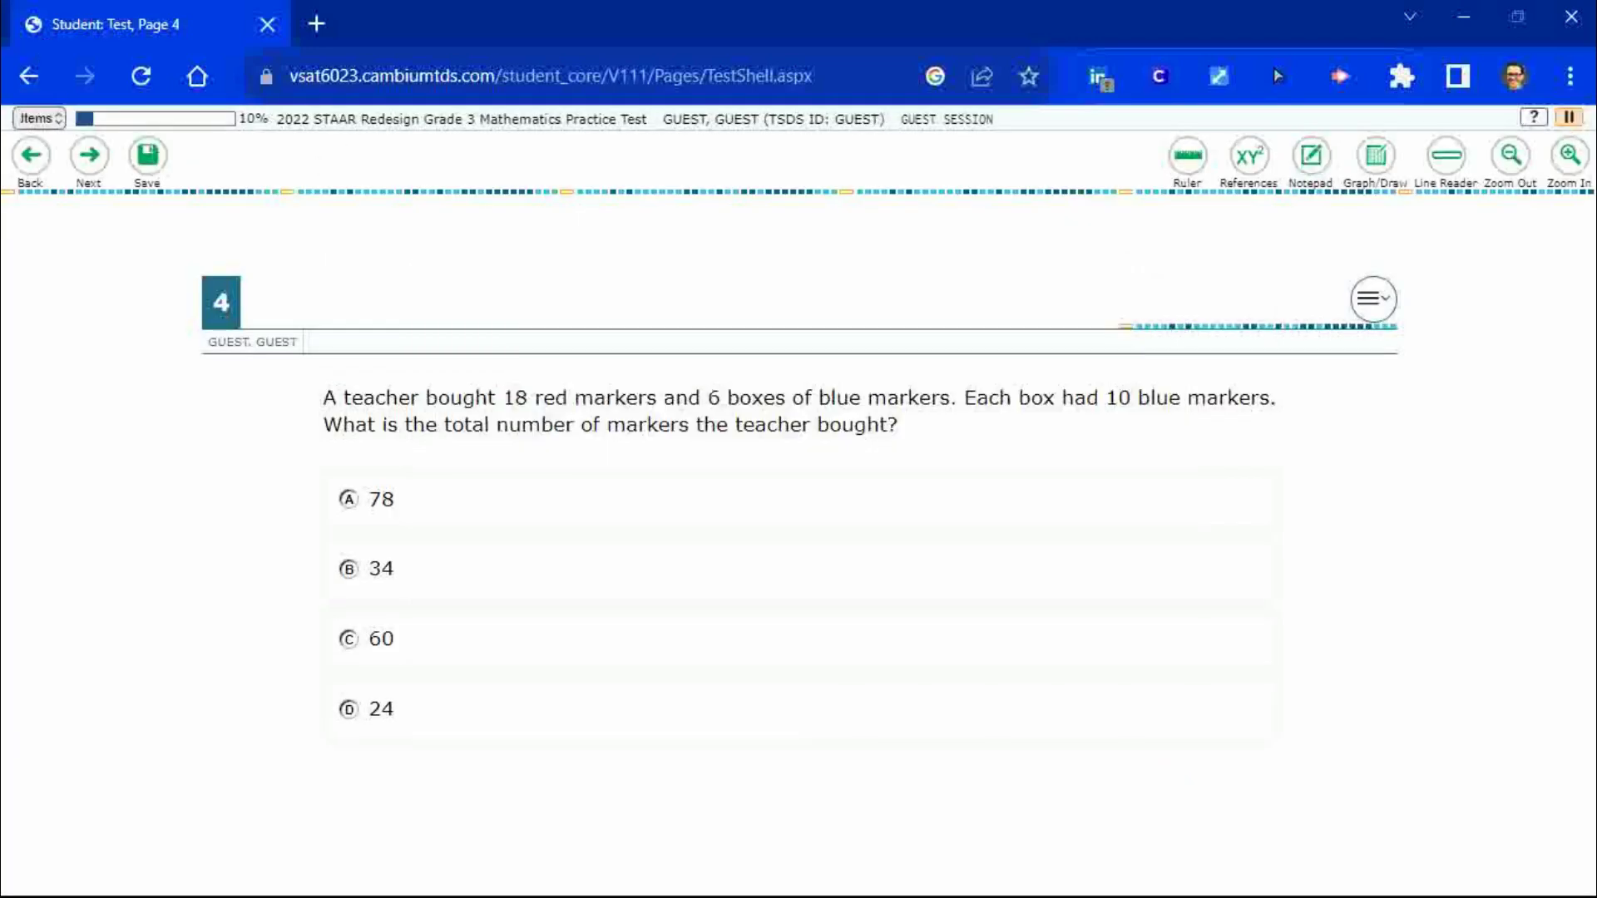
{"action": "left_click", "coordinate": [1375, 155]}
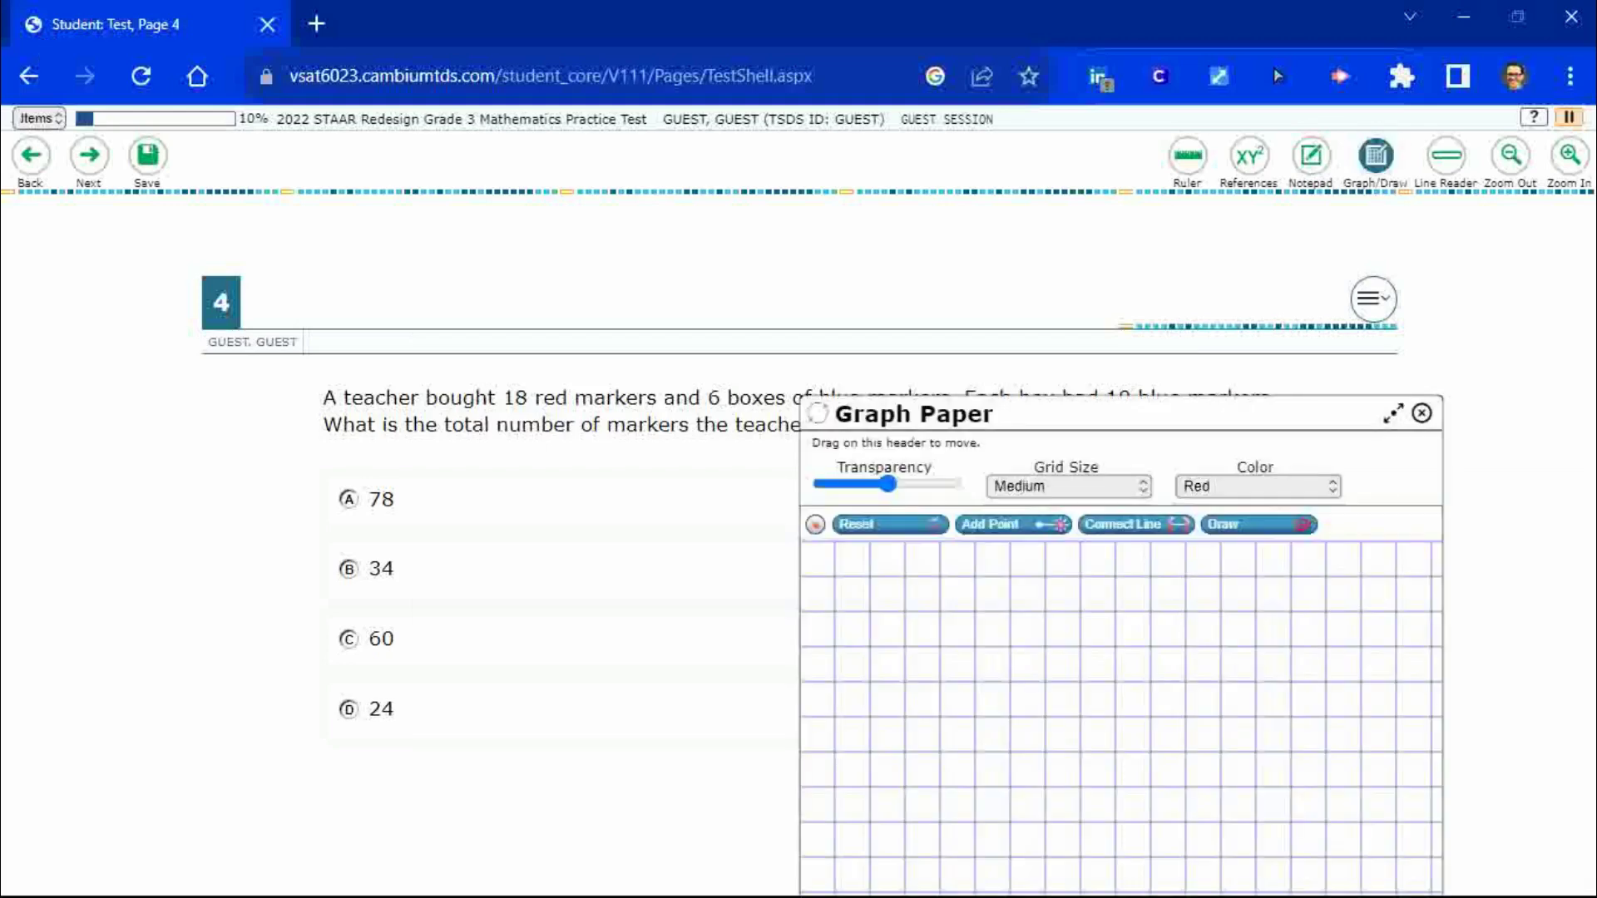
{"action": "left_click", "coordinate": [1392, 413]}
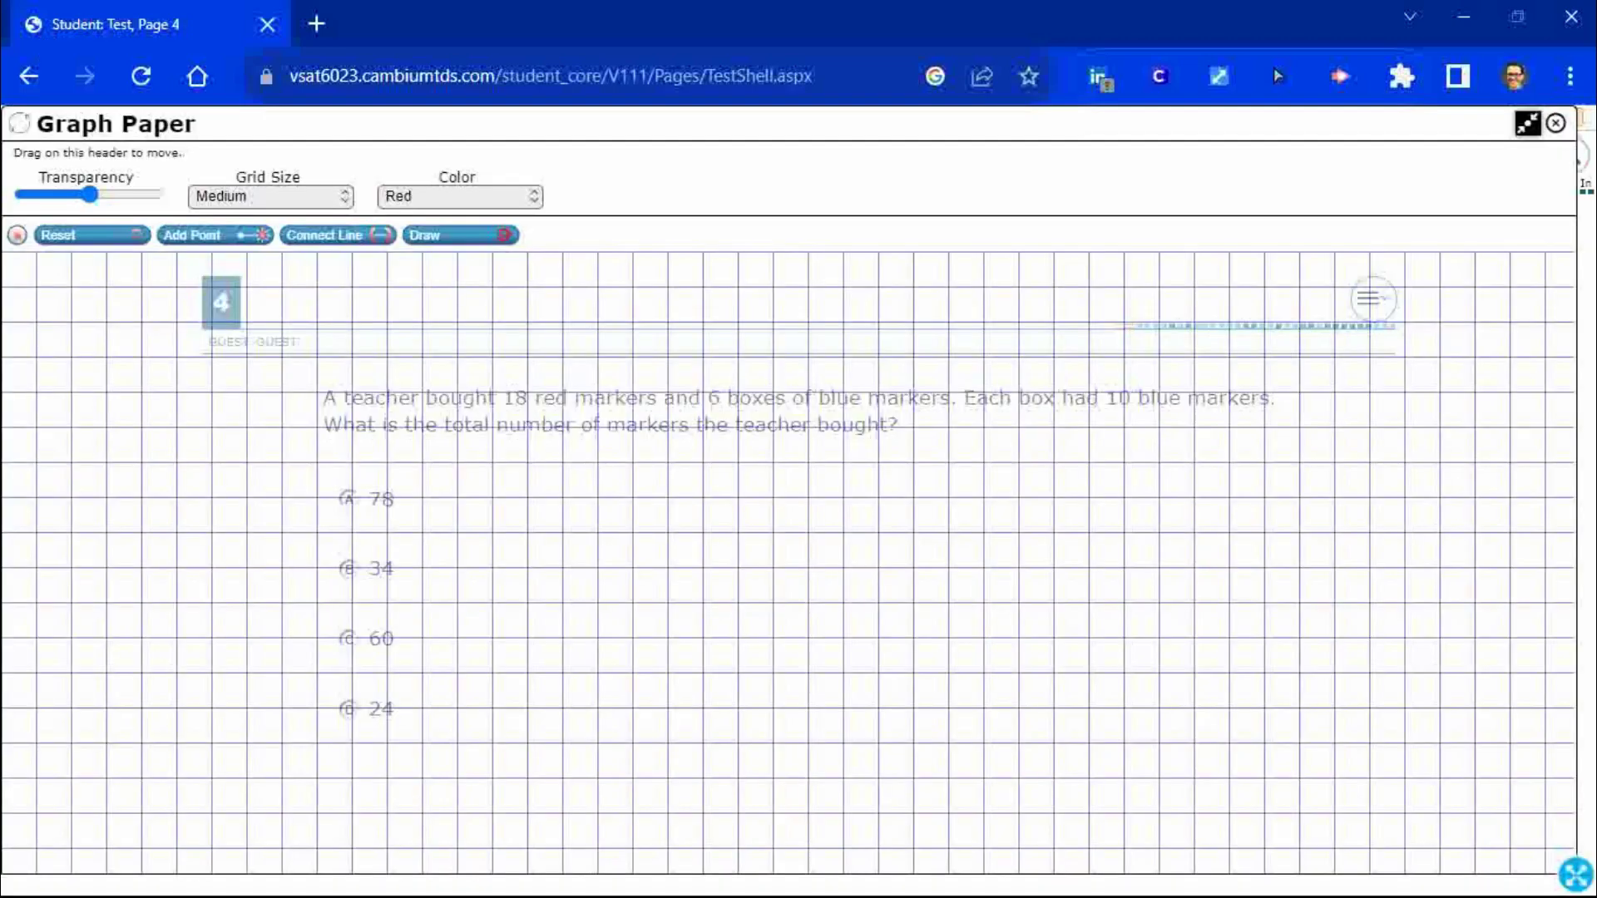
{"action": "left_click", "coordinate": [1526, 123]}
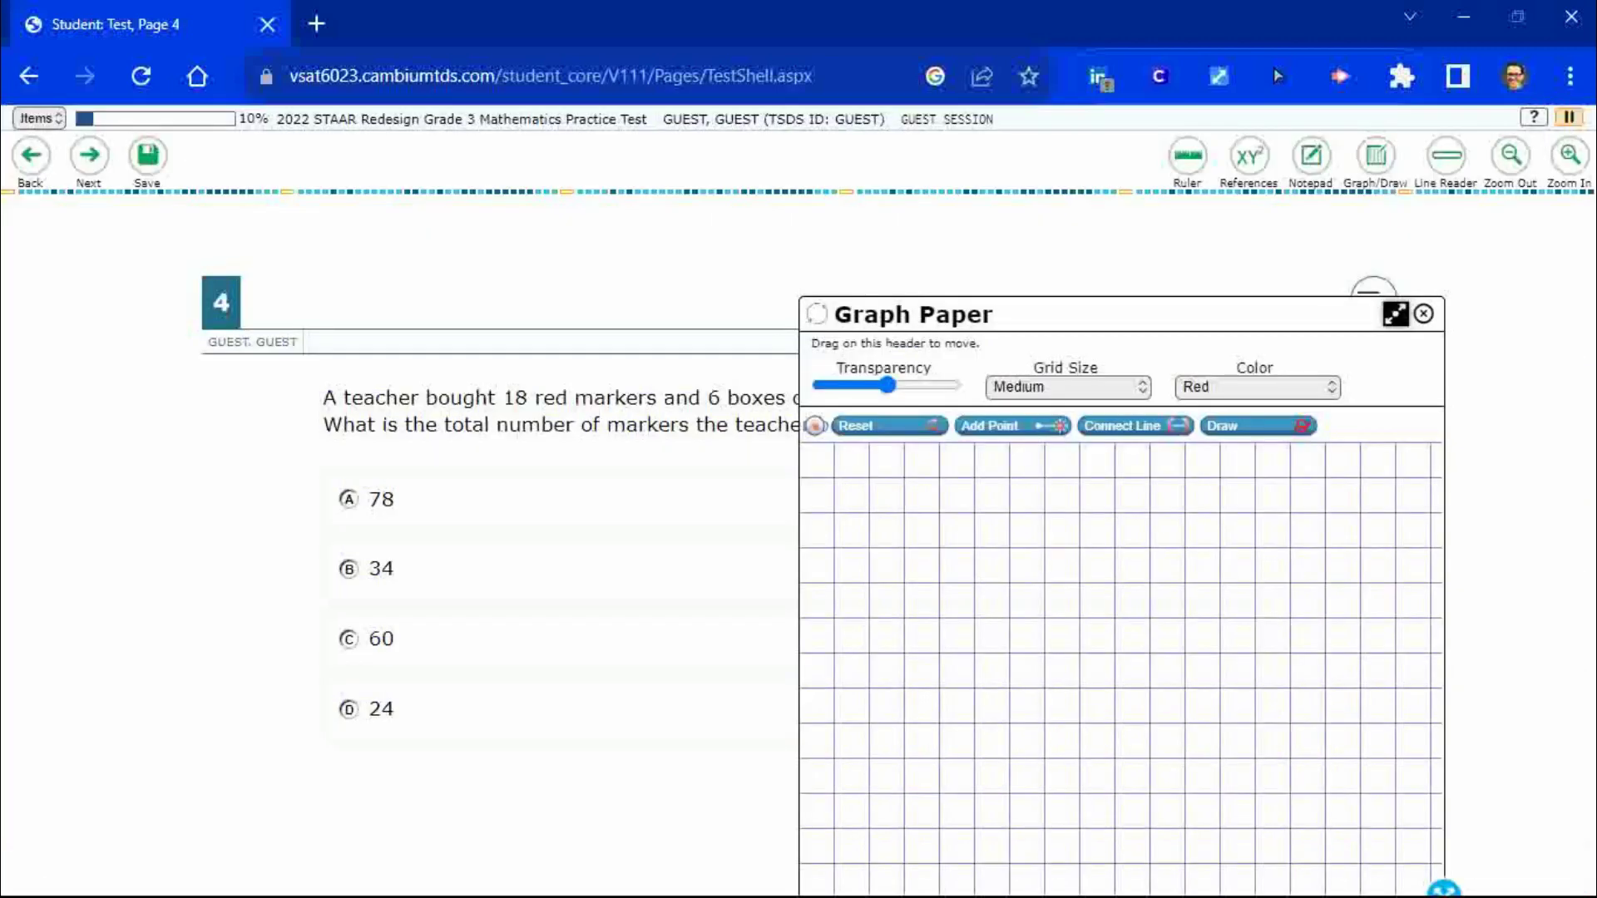
{"action": "left_click", "coordinate": [1395, 314]}
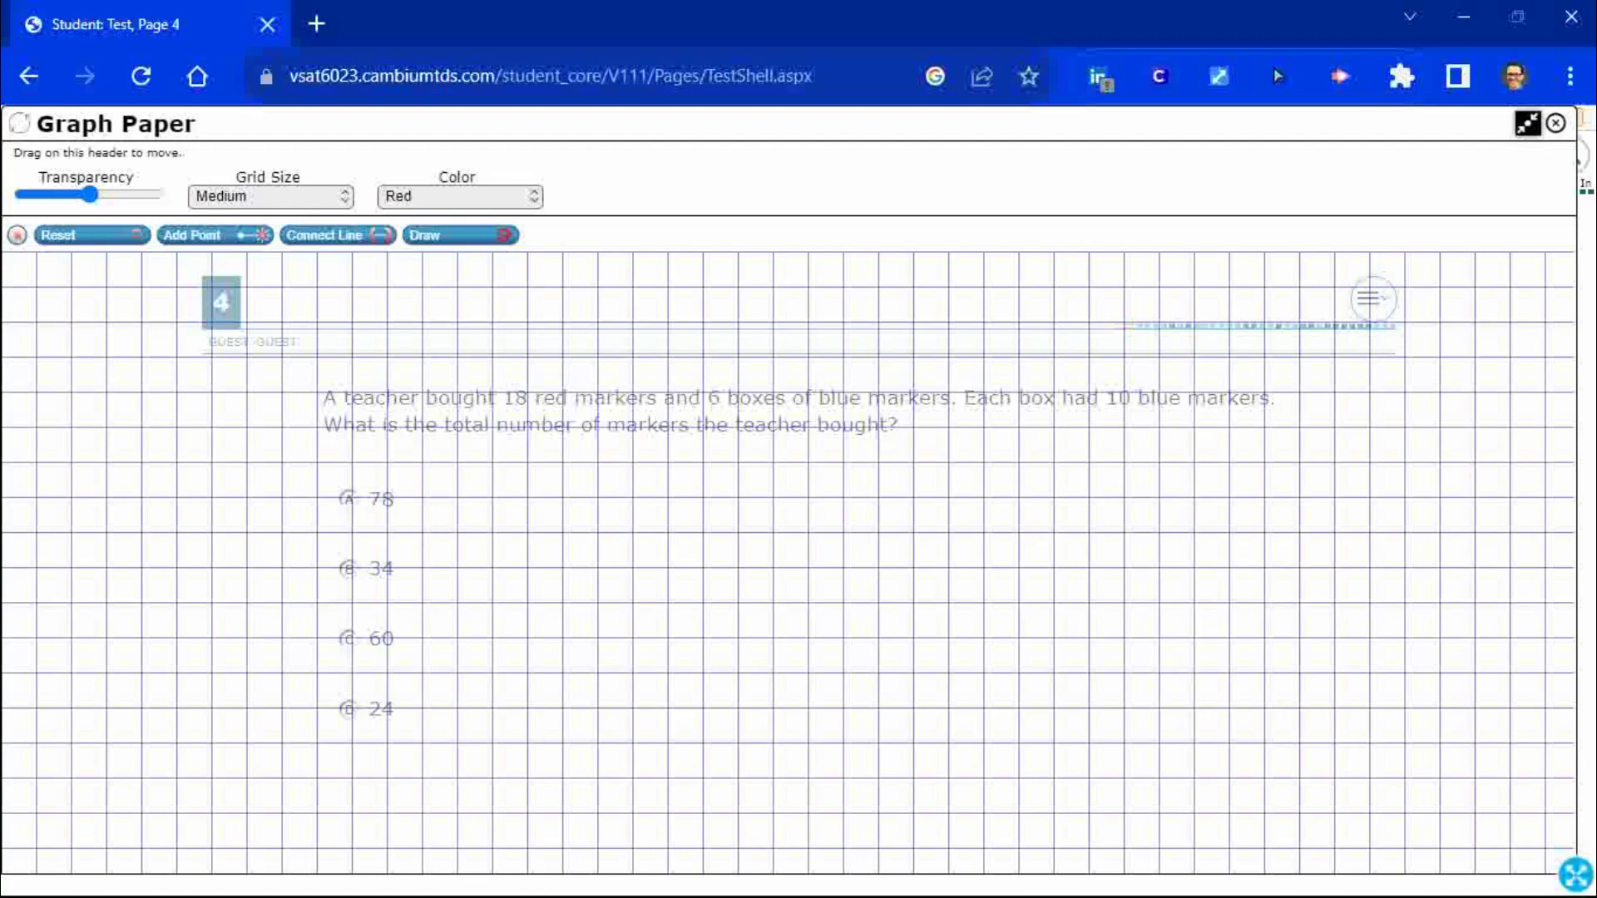
{"action": "mouse_move", "coordinate": [89, 194]}
{"action": "left_mouse_down"}
{"action": "mouse_move", "coordinate": [153, 195]}
{"action": "mouse_move", "coordinate": [26, 195]}
{"action": "mouse_move", "coordinate": [96, 194]}
{"action": "left_mouse_up"}
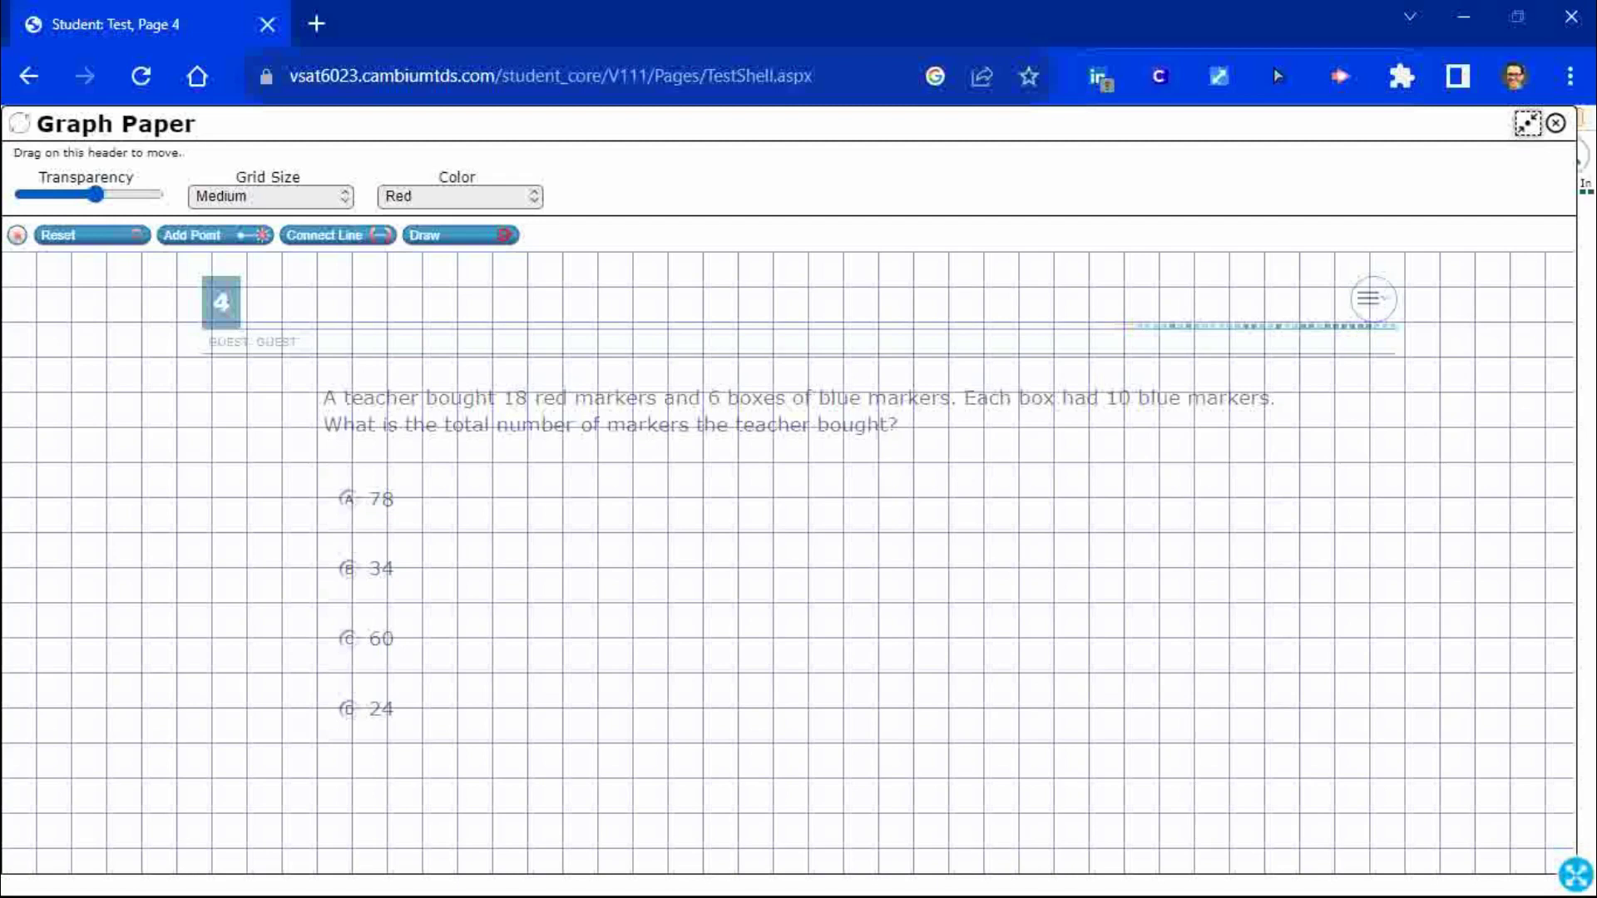
Try the Large grid size on the graph paper and set it back to Medium
{"action": "left_click", "coordinate": [270, 196]}
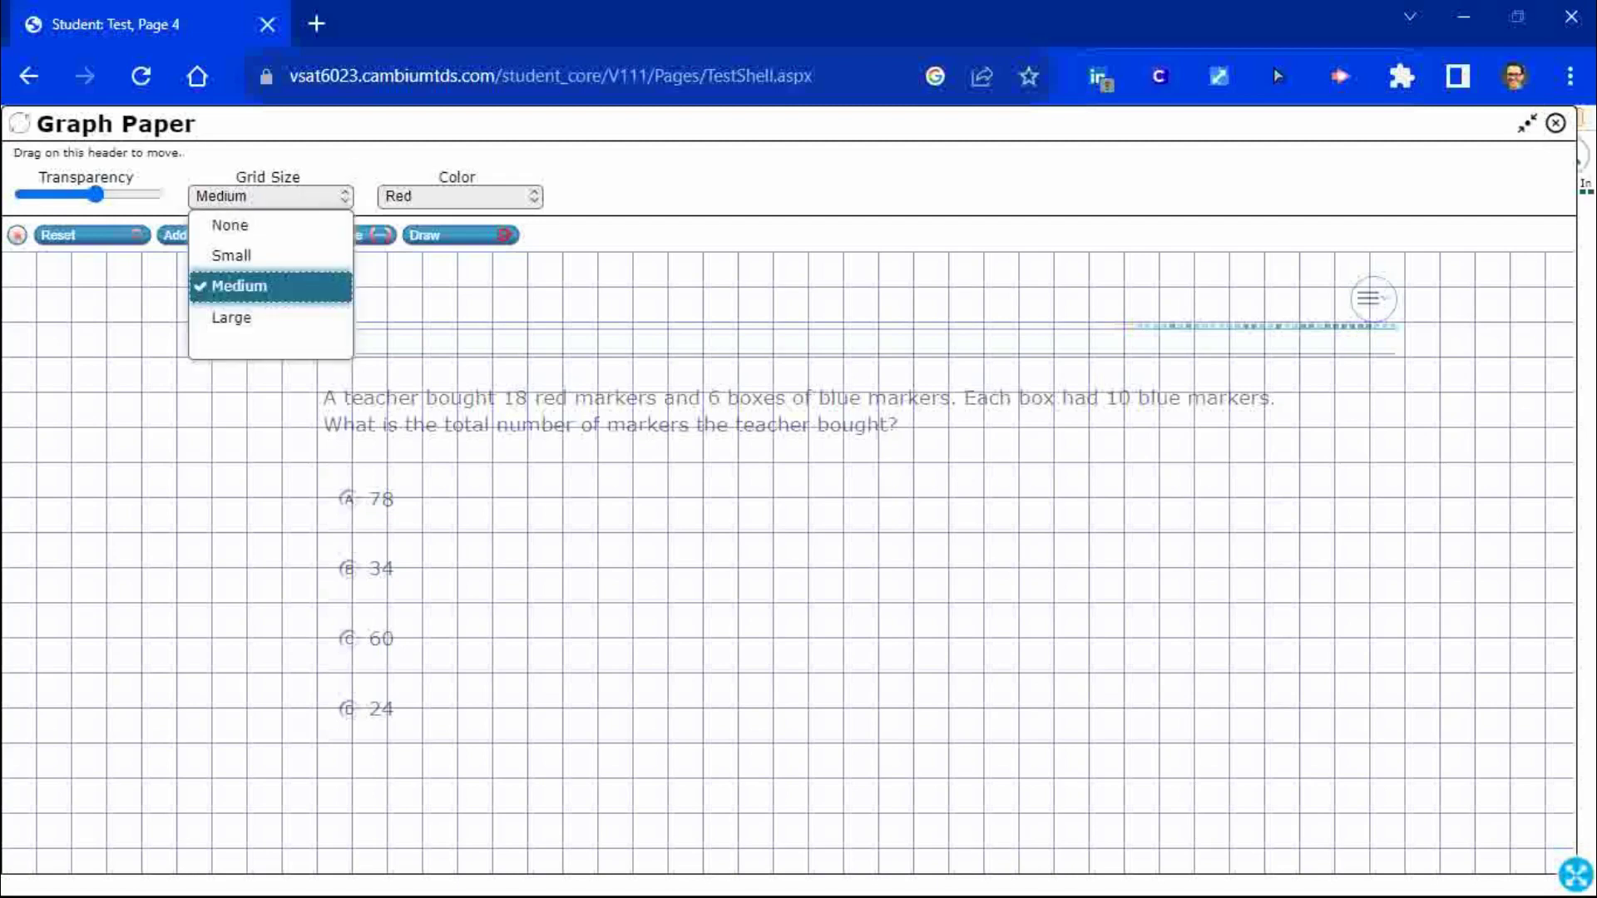
{"action": "left_click", "coordinate": [231, 317]}
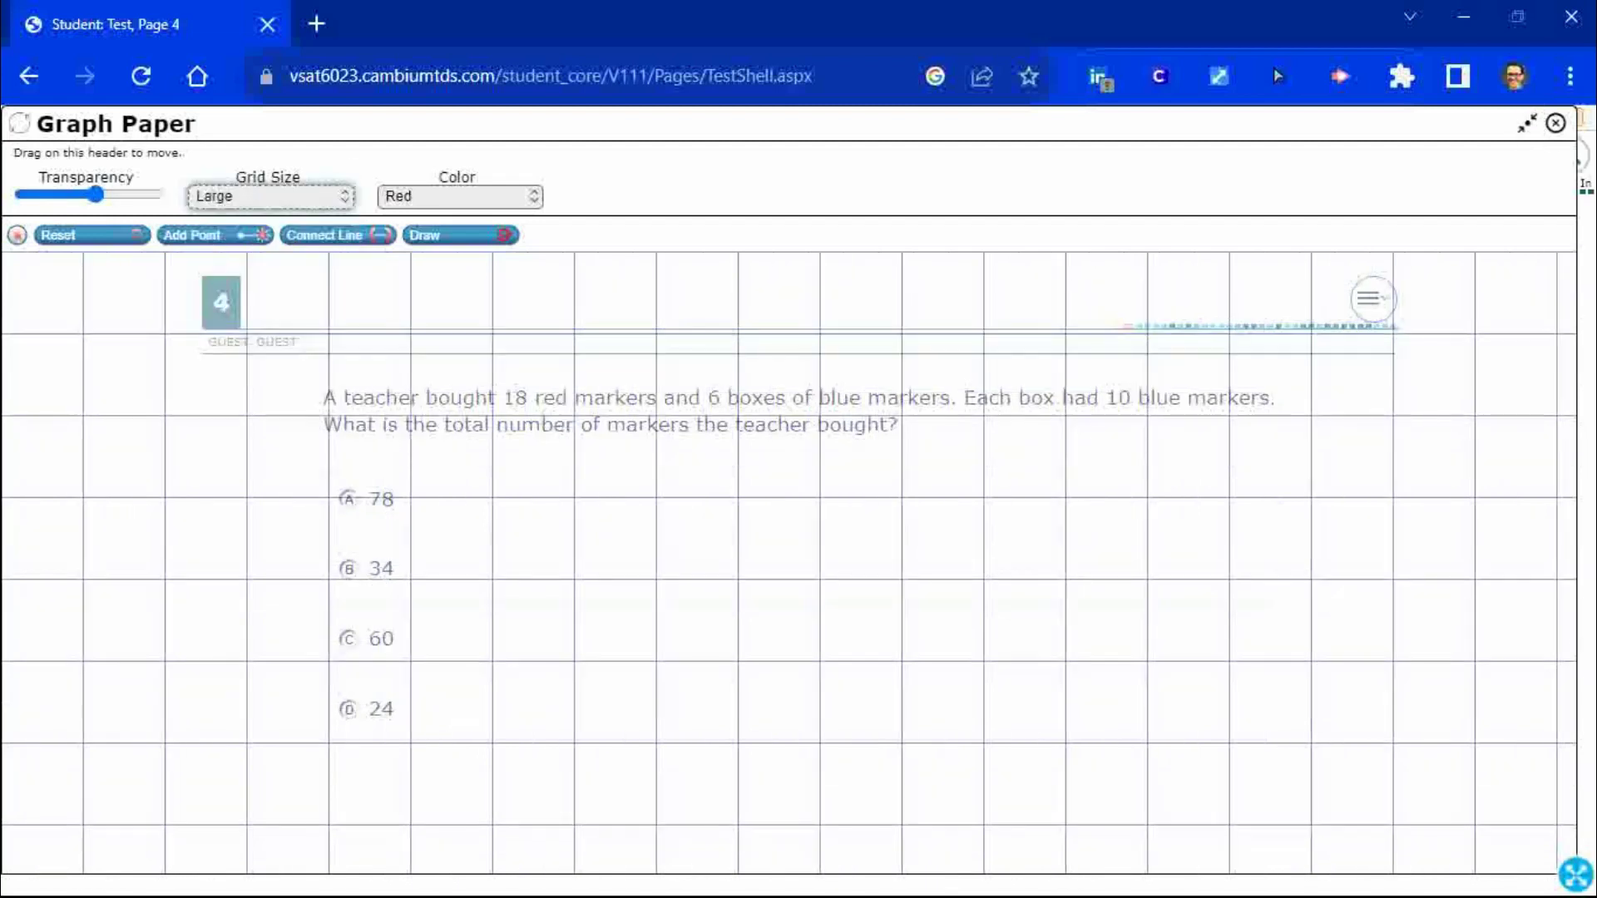
{"action": "key", "text": "Return"}
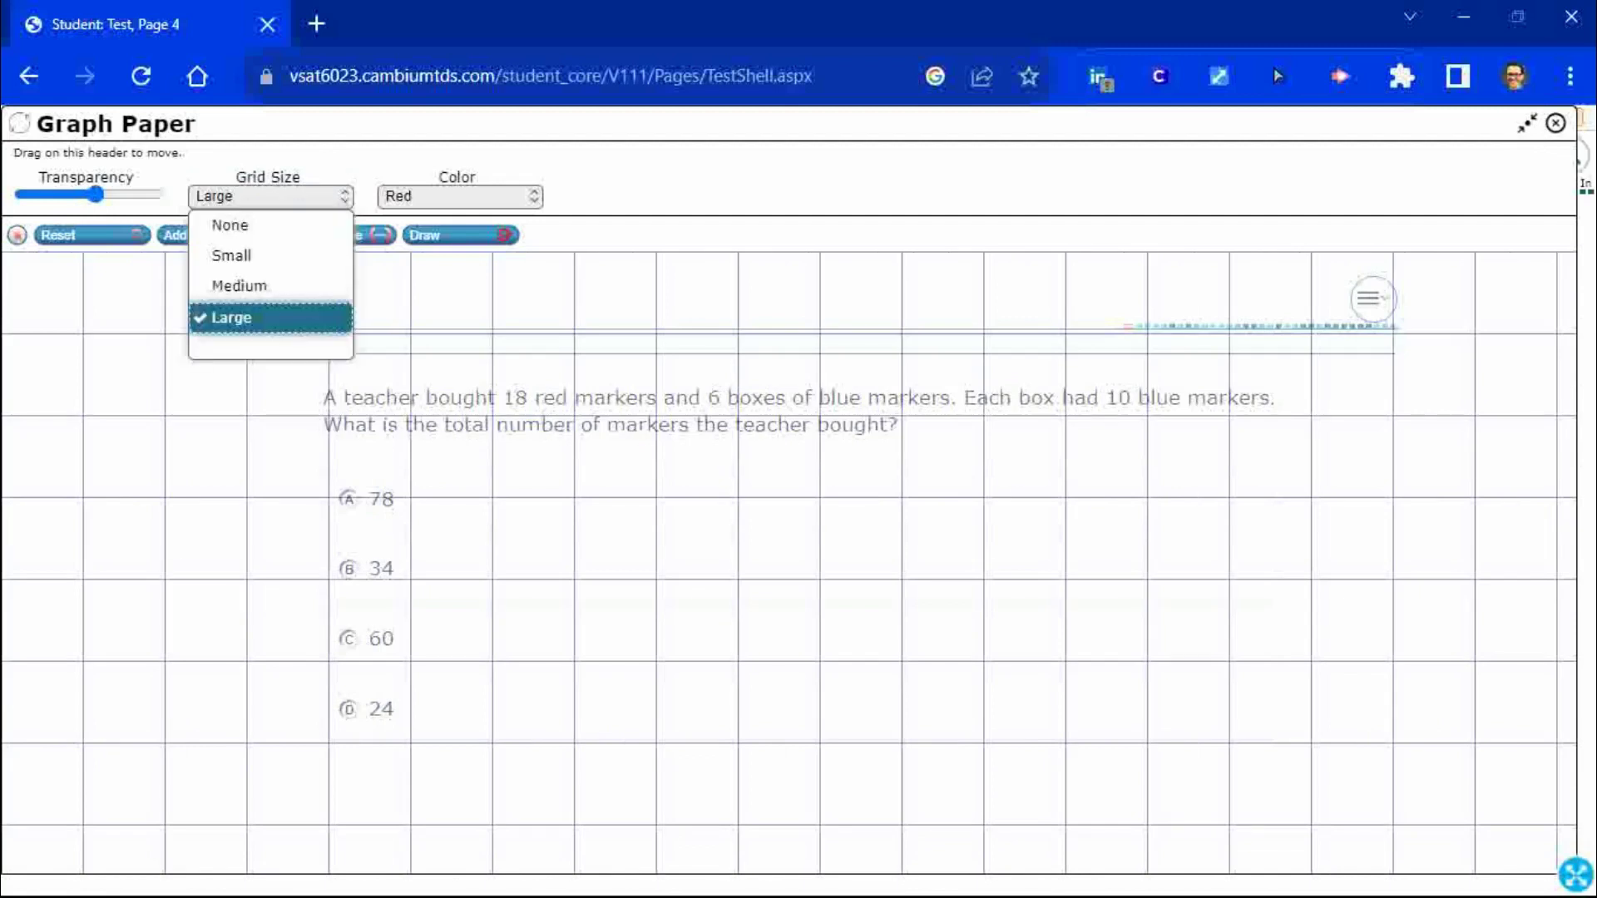
{"action": "key", "text": "Up"}
{"action": "key", "text": "Return"}
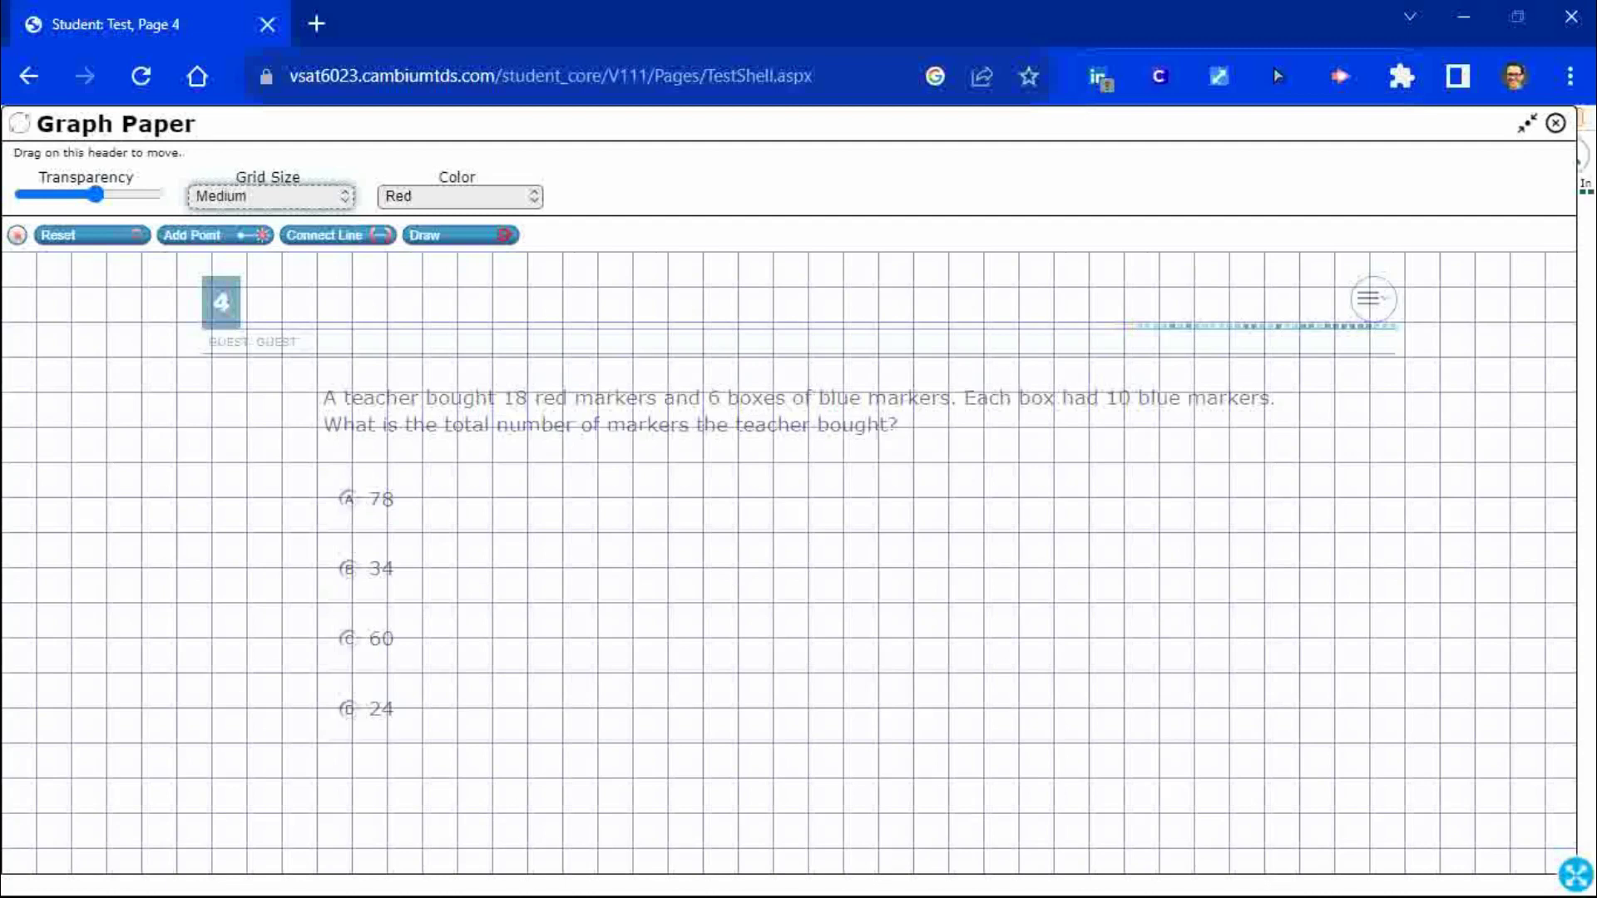
Plot 18 red points on the grid intersections beside the answer choices, arranged in three columns of six
{"action": "left_click", "coordinate": [215, 235]}
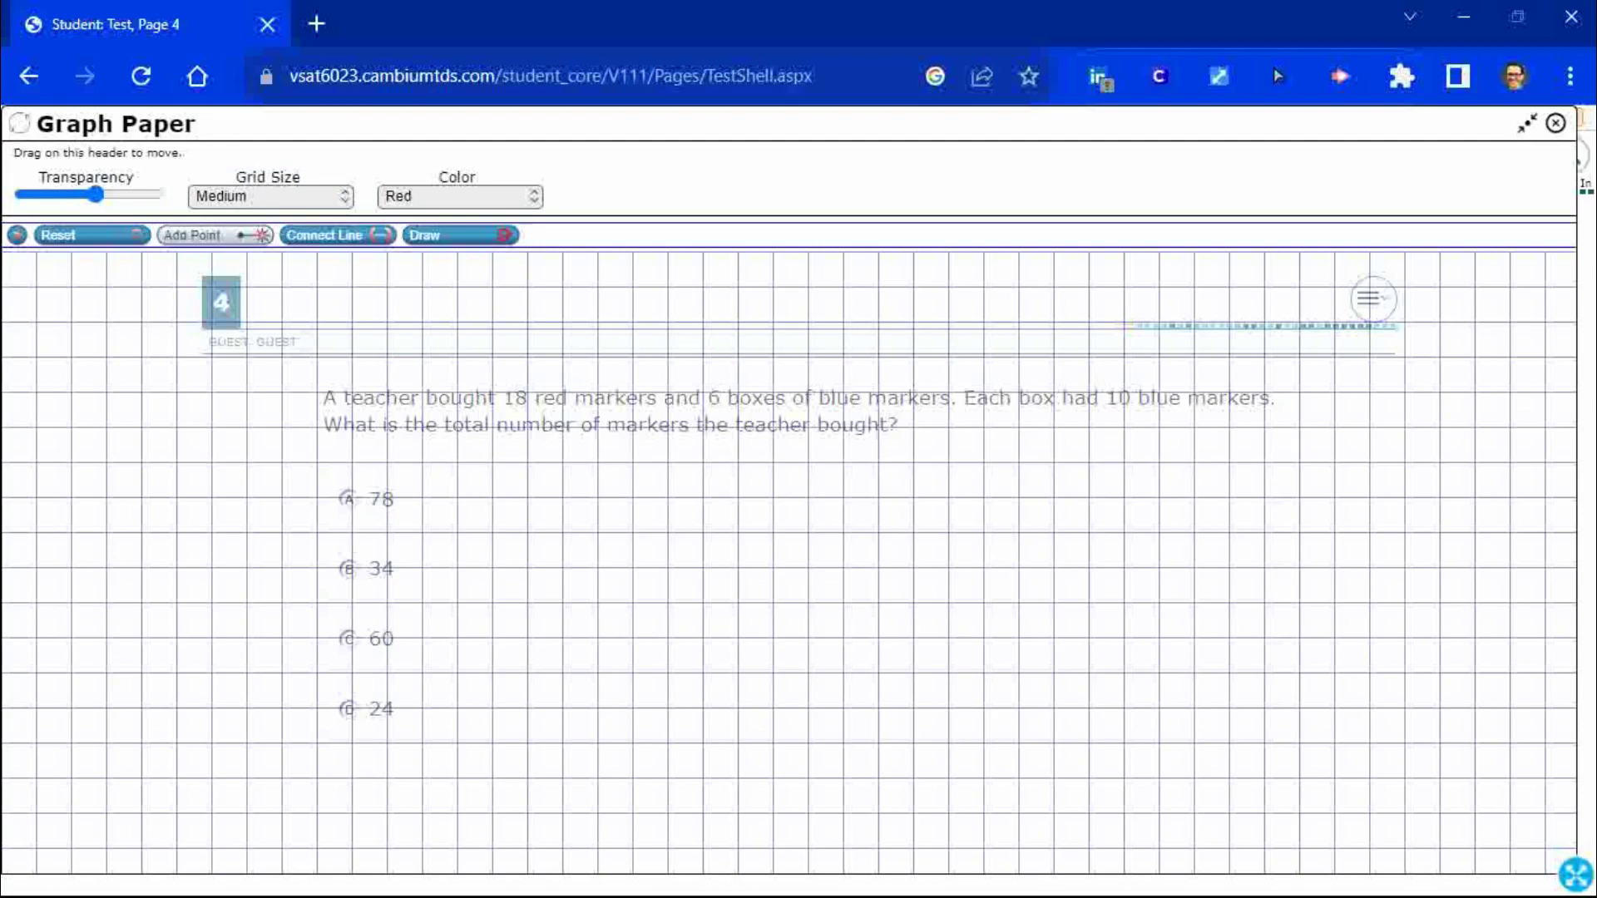
{"action": "left_click", "coordinate": [562, 463]}
{"action": "left_click", "coordinate": [562, 497]}
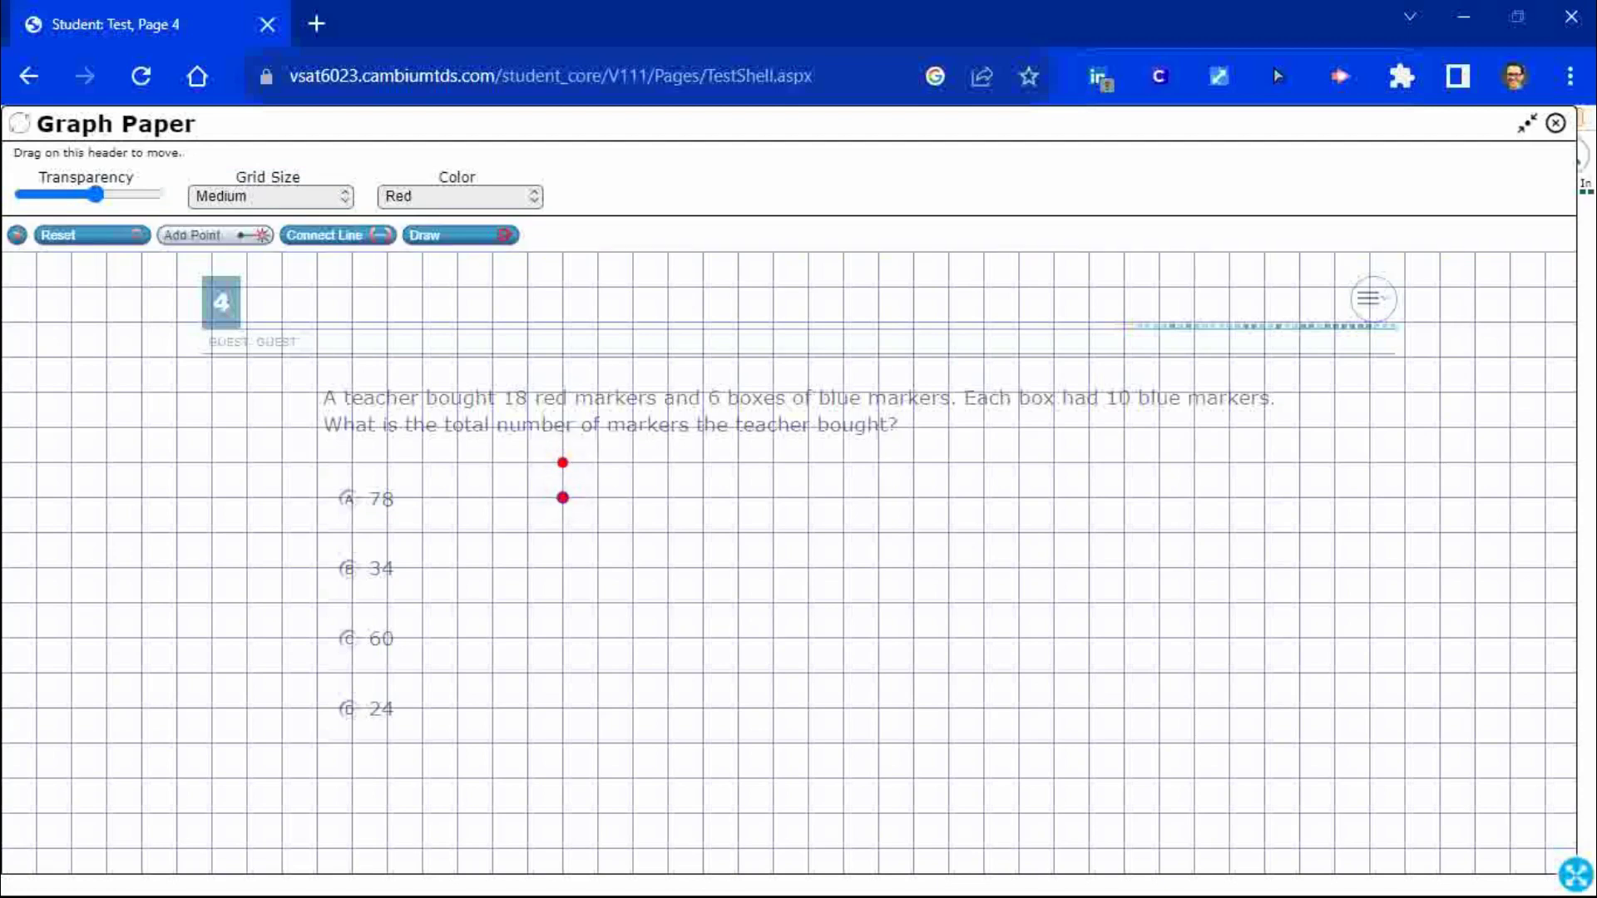
{"action": "left_click", "coordinate": [562, 533]}
{"action": "left_click", "coordinate": [562, 567]}
{"action": "left_click", "coordinate": [562, 602]}
{"action": "left_click", "coordinate": [562, 638]}
{"action": "left_click", "coordinate": [597, 462]}
{"action": "left_click", "coordinate": [597, 497]}
{"action": "left_click", "coordinate": [597, 532]}
{"action": "left_click", "coordinate": [596, 566]}
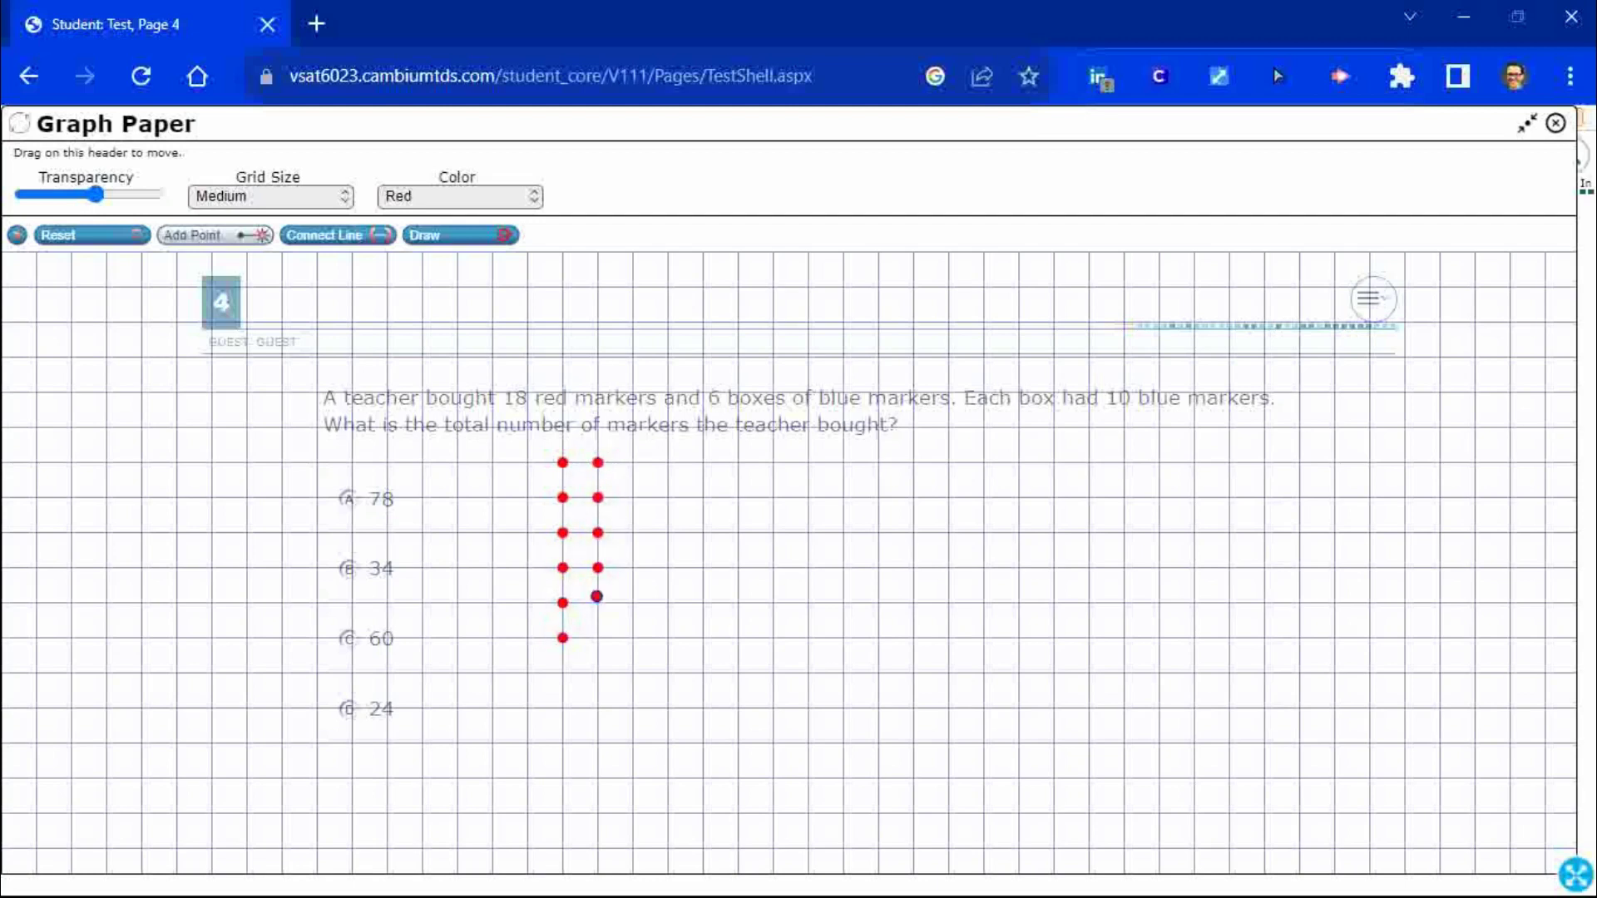
{"action": "left_click", "coordinate": [597, 602]}
{"action": "left_click", "coordinate": [597, 638]}
{"action": "left_click", "coordinate": [633, 462]}
{"action": "left_click", "coordinate": [633, 498]}
{"action": "left_click", "coordinate": [633, 532]}
{"action": "left_click", "coordinate": [633, 567]}
{"action": "left_click", "coordinate": [633, 602]}
{"action": "left_click", "coordinate": [633, 637]}
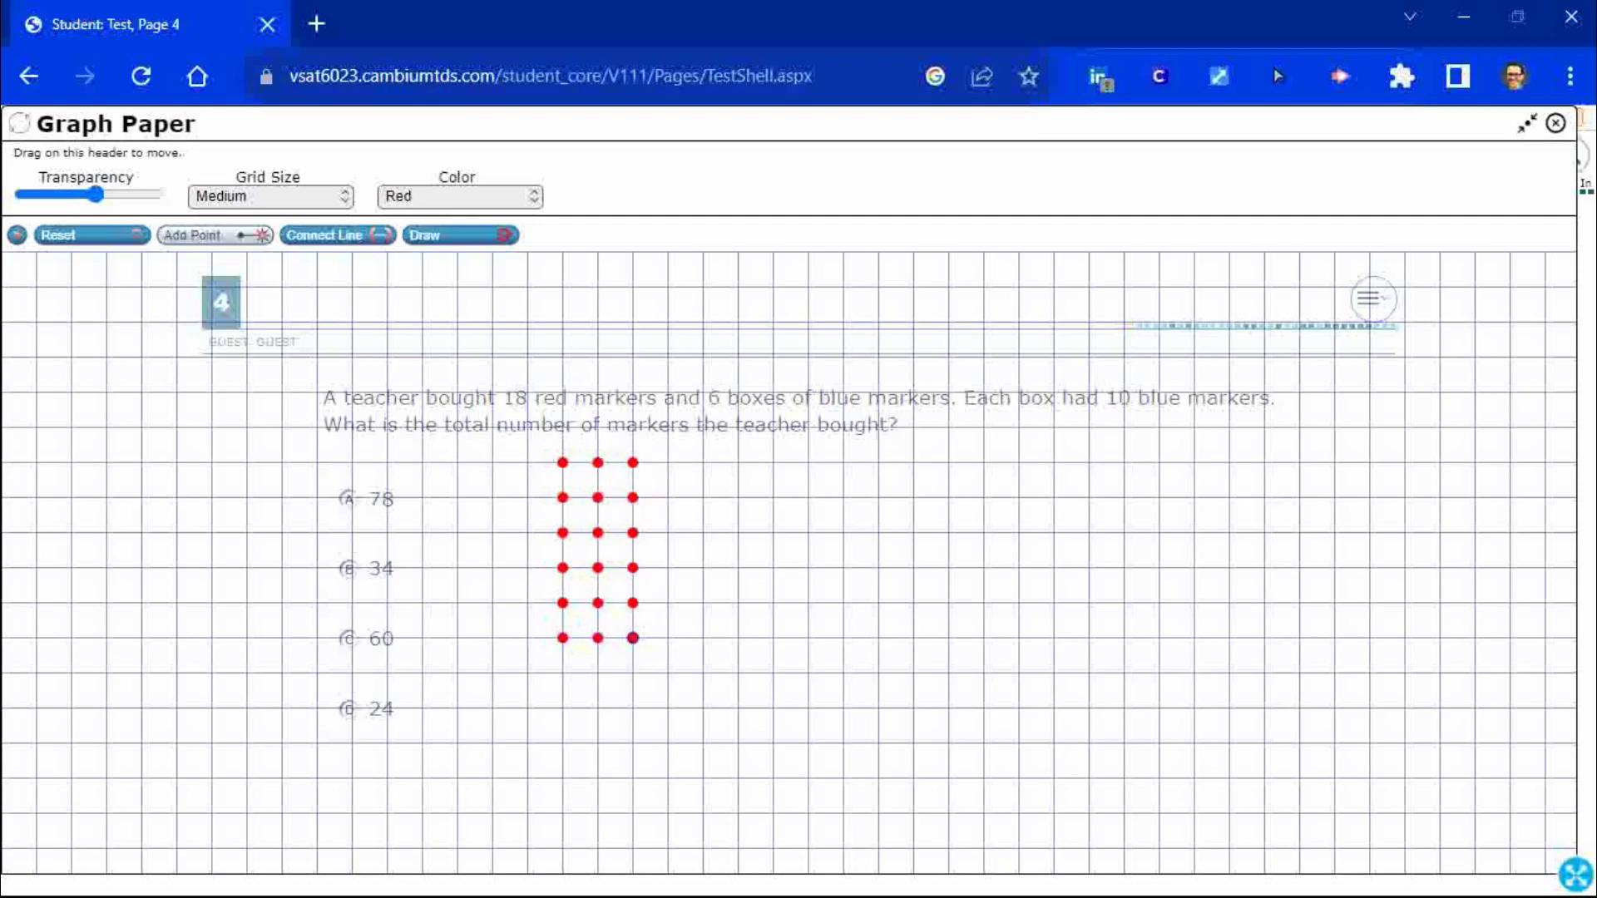
Label the red point array freehand with a 6 beside its rows and a 3 below its columns
{"action": "left_click", "coordinate": [461, 235]}
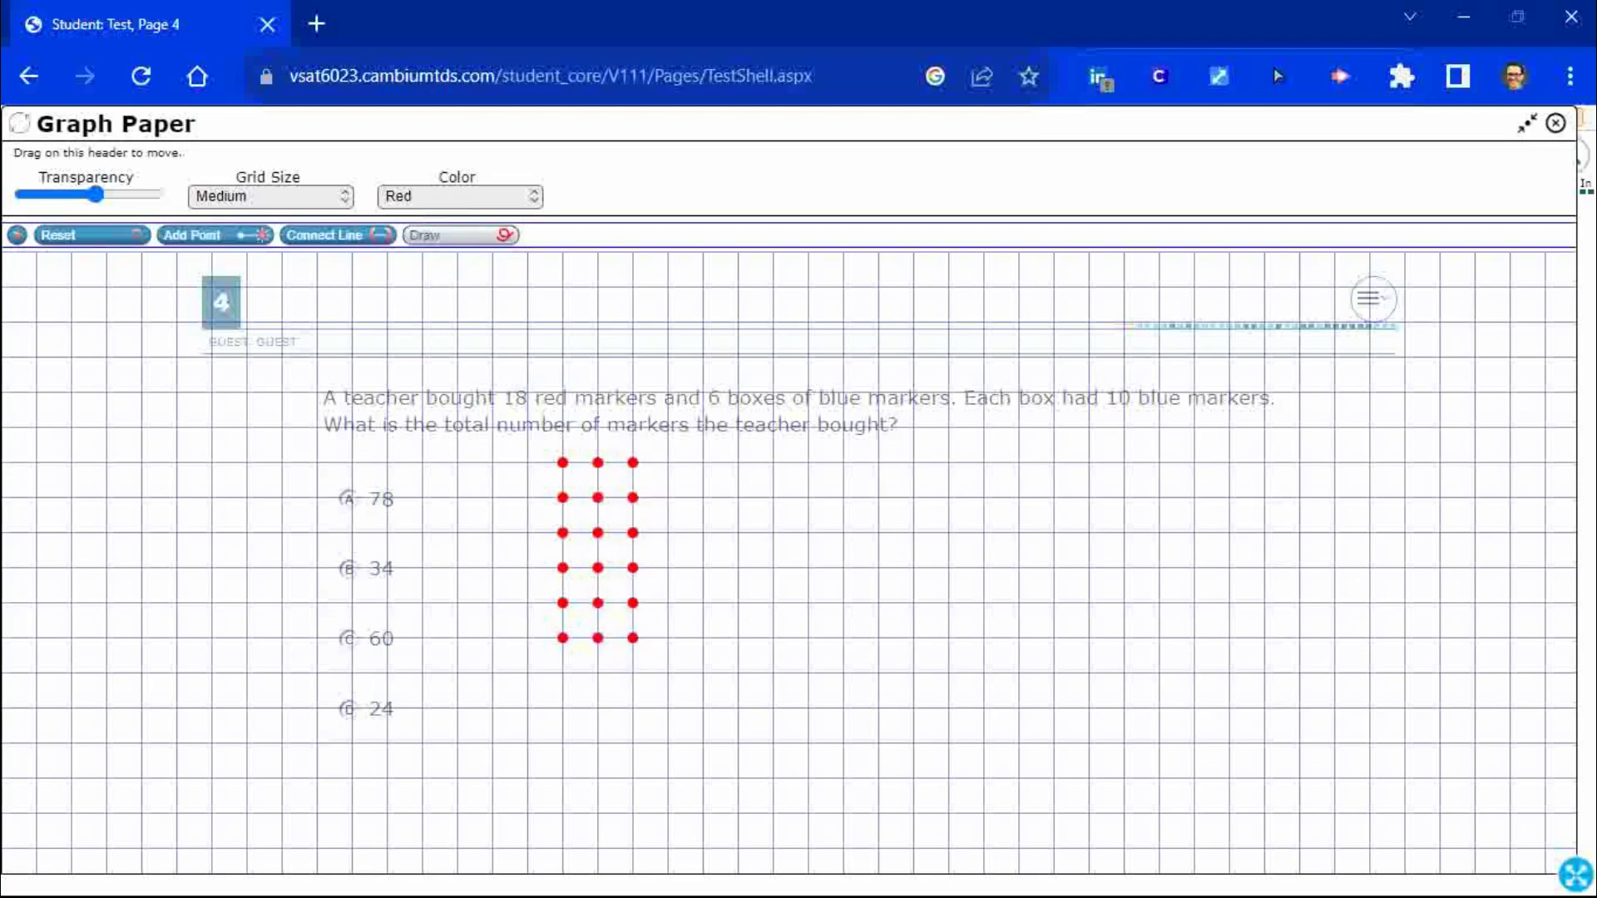
{"action": "left_click_drag", "start_coordinate": [515, 507], "coordinate": [498, 532]}
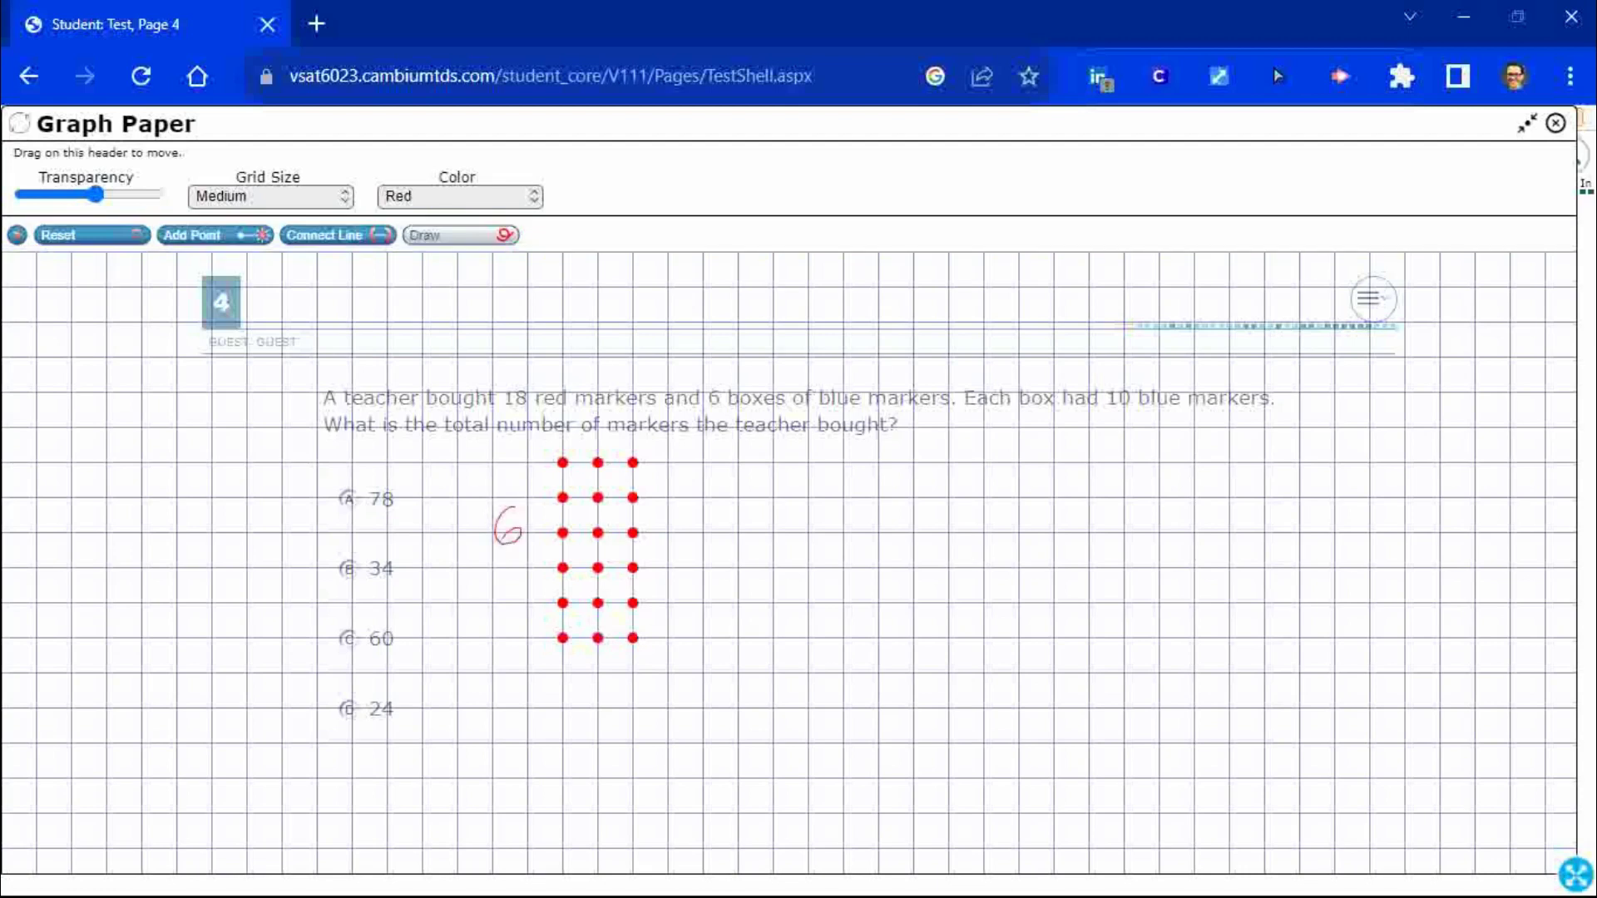
{"action": "left_click_drag", "start_coordinate": [586, 664], "coordinate": [584, 698]}
Circle the number 18 and underline "blue markers" in the question, both in red
{"action": "mouse_move", "coordinate": [542, 384]}
{"action": "left_mouse_down"}
{"action": "mouse_move", "coordinate": [504, 397]}
{"action": "mouse_move", "coordinate": [532, 409]}
{"action": "left_mouse_up"}
{"action": "left_click_drag", "start_coordinate": [815, 413], "coordinate": [932, 410]}
{"action": "left_click", "coordinate": [459, 197]}
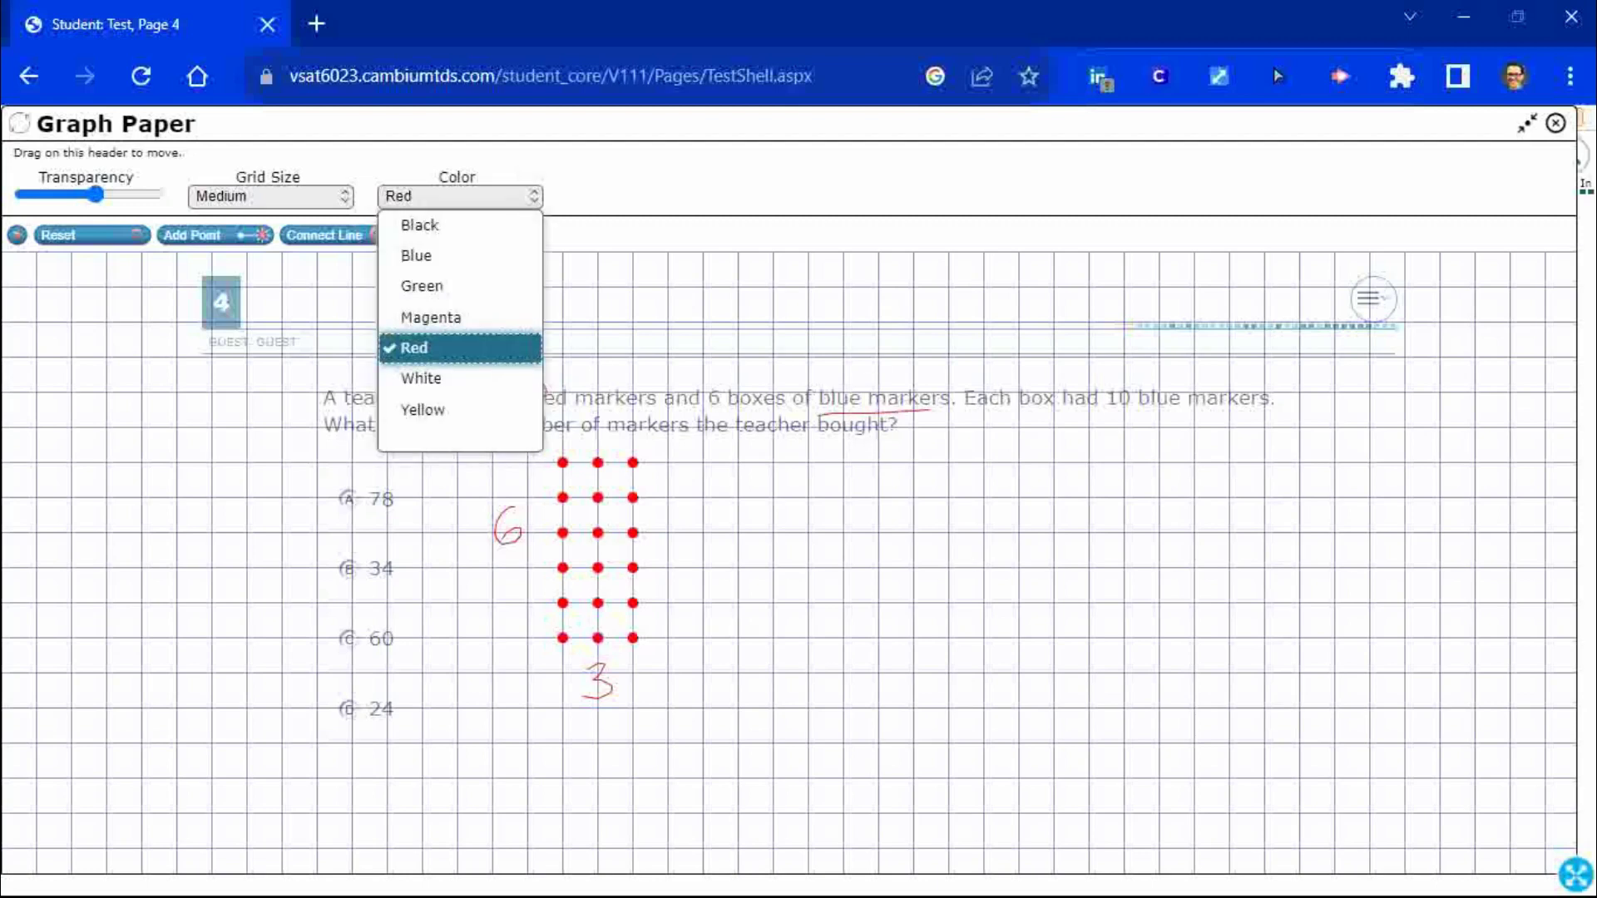
{"action": "left_click", "coordinate": [459, 196]}
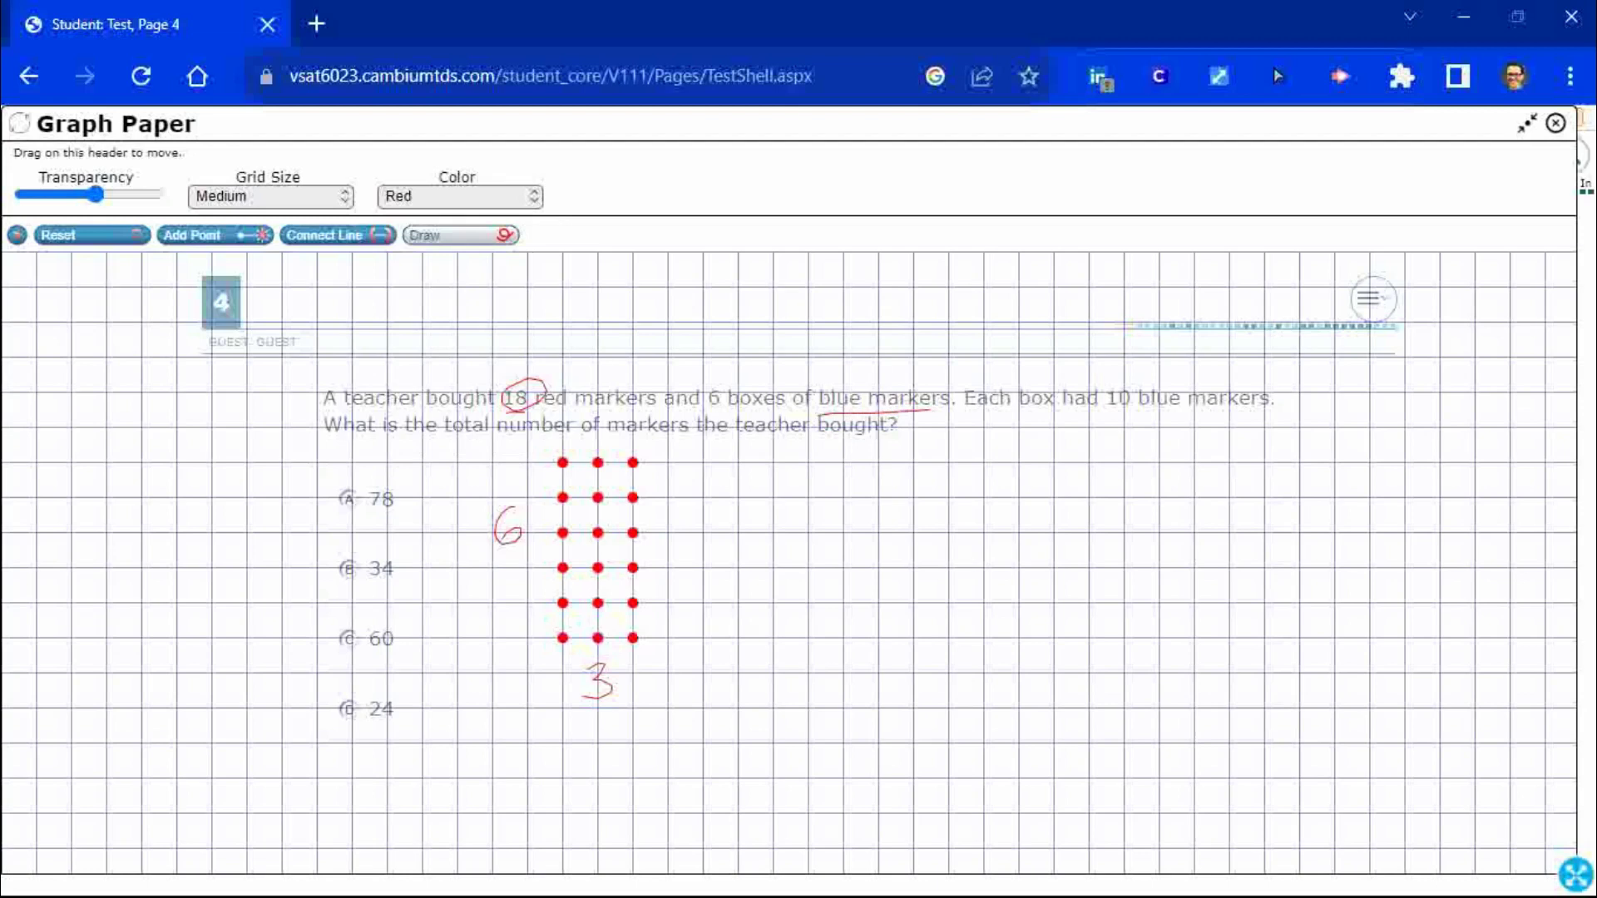
Connect lines into a box three squares wide and five high beside the point array, changing the color to Blue along the way
{"action": "left_click", "coordinate": [337, 236]}
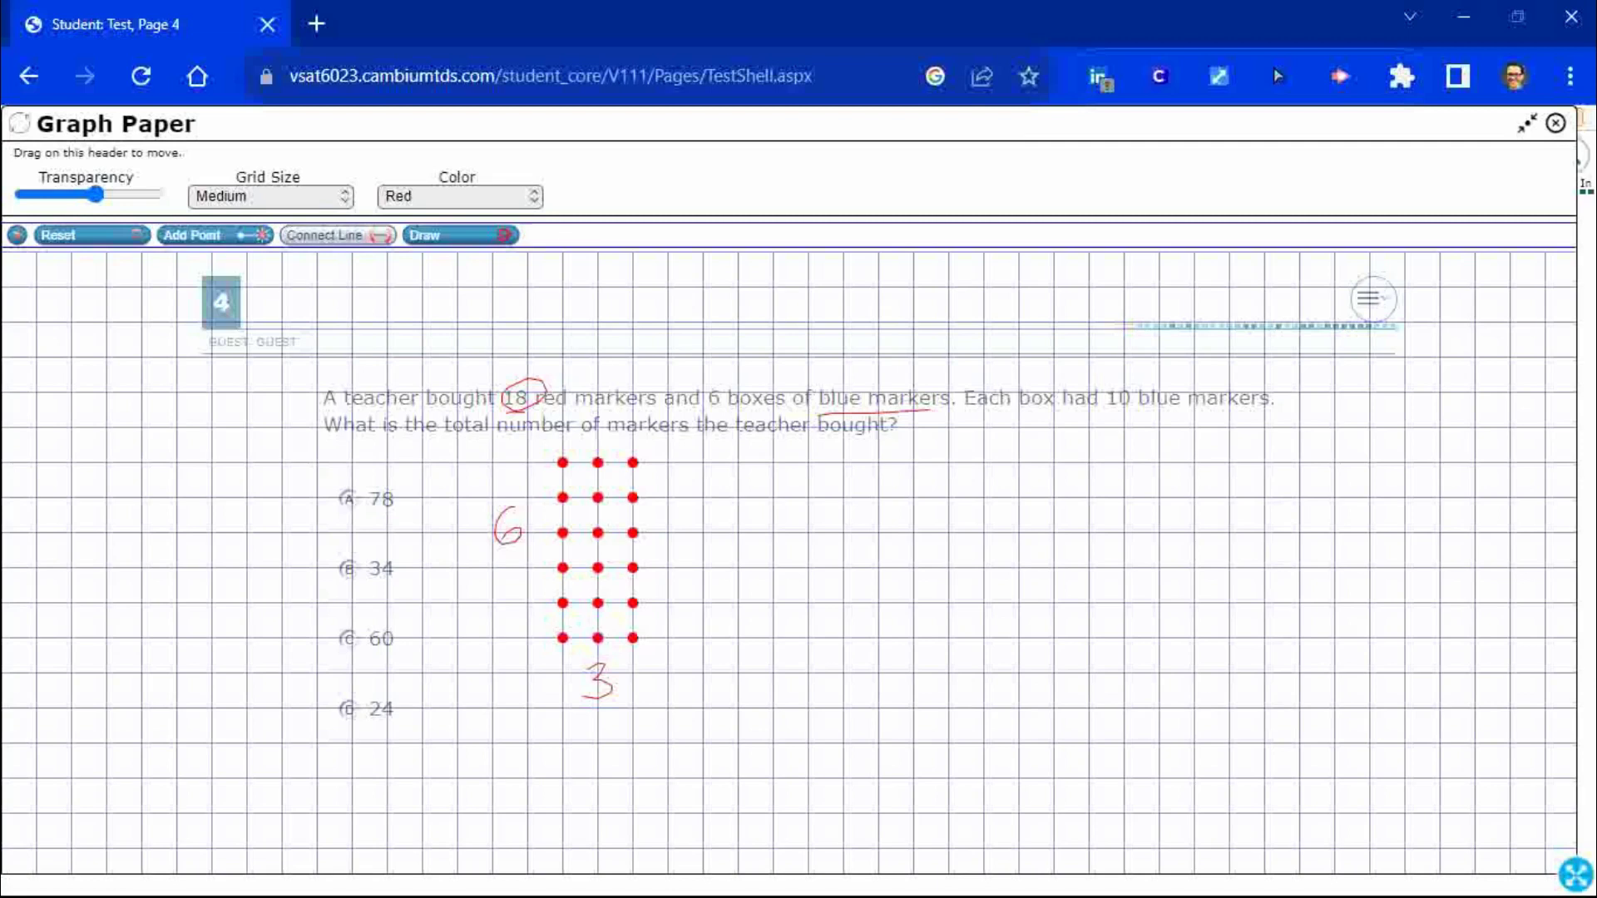
{"action": "mouse_move", "coordinate": [703, 462]}
{"action": "left_mouse_down"}
{"action": "mouse_move", "coordinate": [702, 638]}
{"action": "mouse_move", "coordinate": [703, 463]}
{"action": "left_mouse_up"}
{"action": "left_click", "coordinate": [459, 196]}
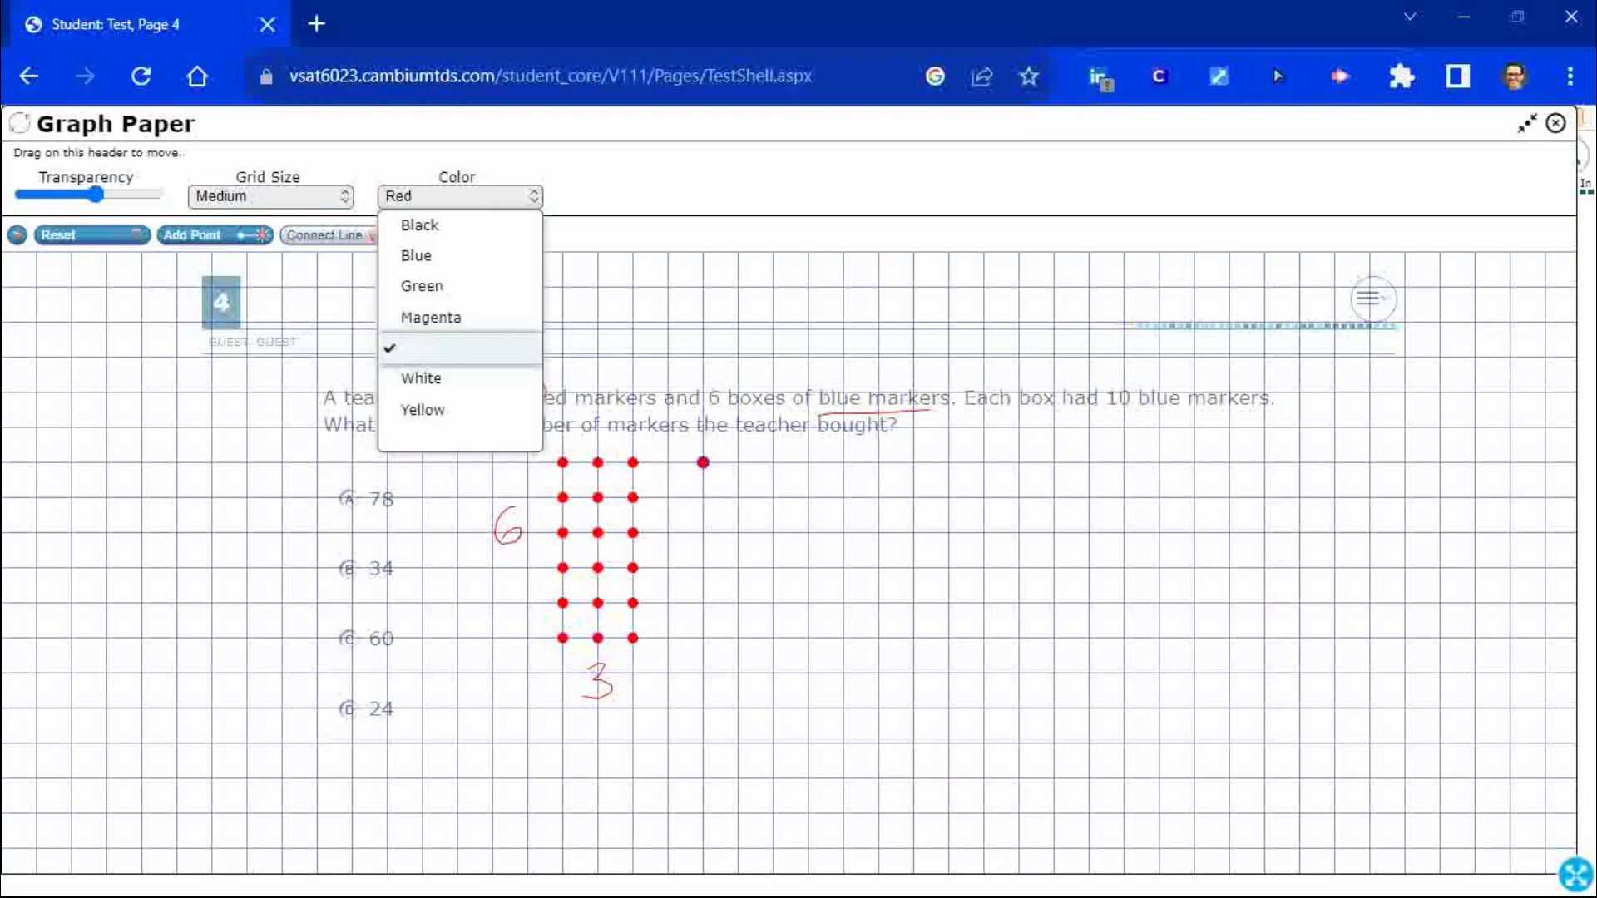
{"action": "left_click", "coordinate": [417, 255]}
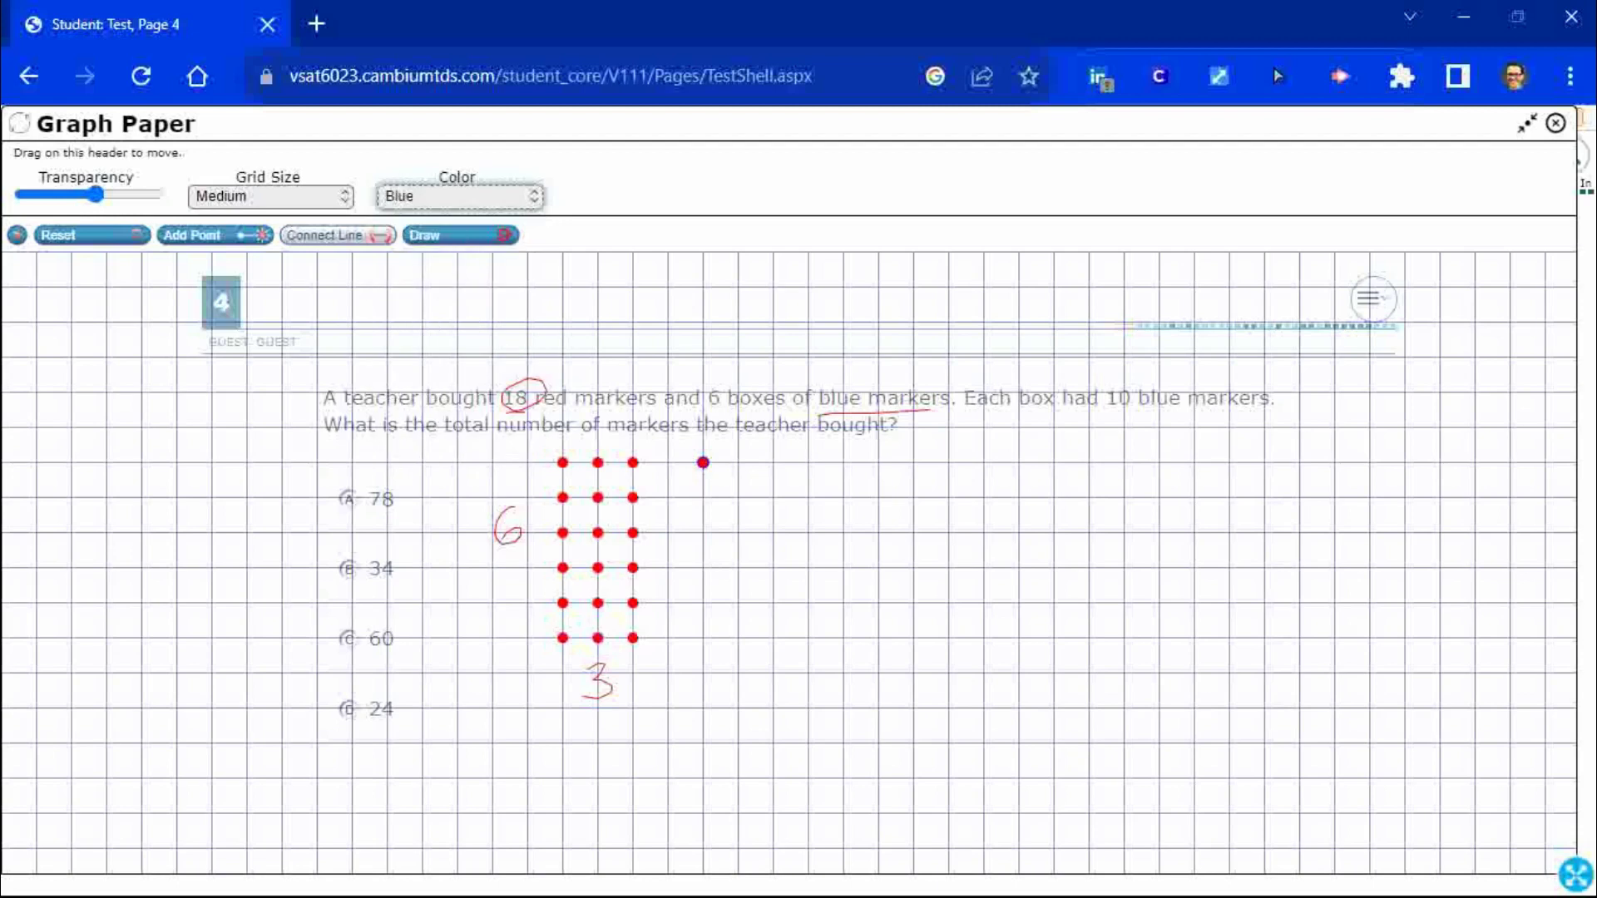
{"action": "left_click", "coordinate": [703, 462]}
{"action": "left_click_drag", "start_coordinate": [702, 462], "coordinate": [703, 638]}
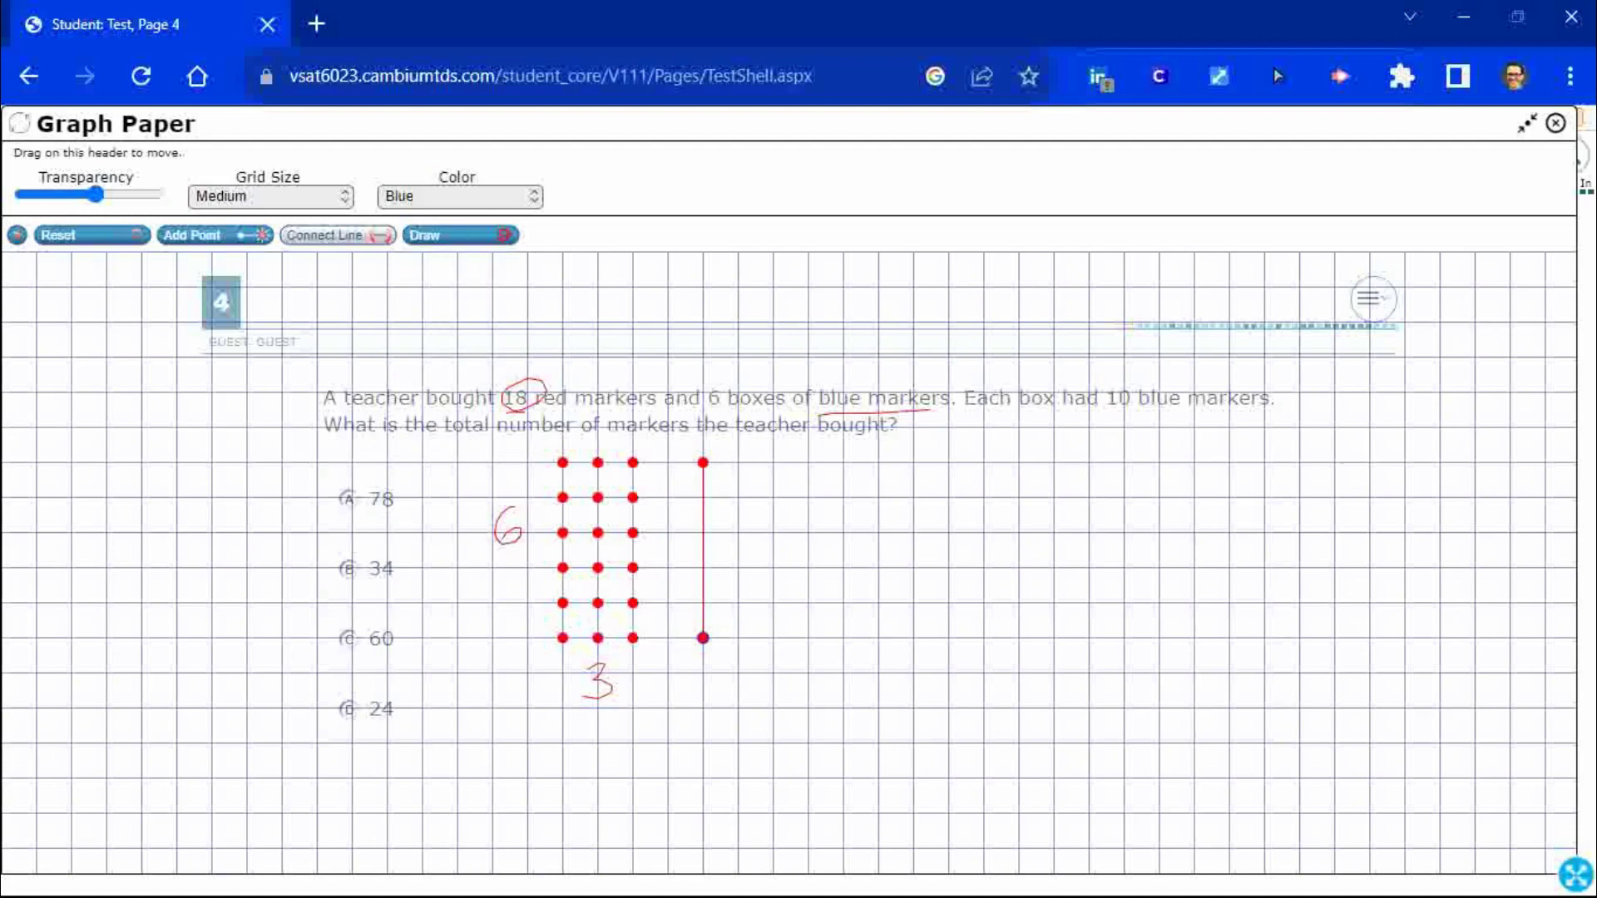
{"action": "mouse_move", "coordinate": [703, 462]}
{"action": "left_mouse_down"}
{"action": "mouse_move", "coordinate": [808, 463]}
{"action": "mouse_move", "coordinate": [809, 638]}
{"action": "mouse_move", "coordinate": [703, 638]}
{"action": "left_mouse_up"}
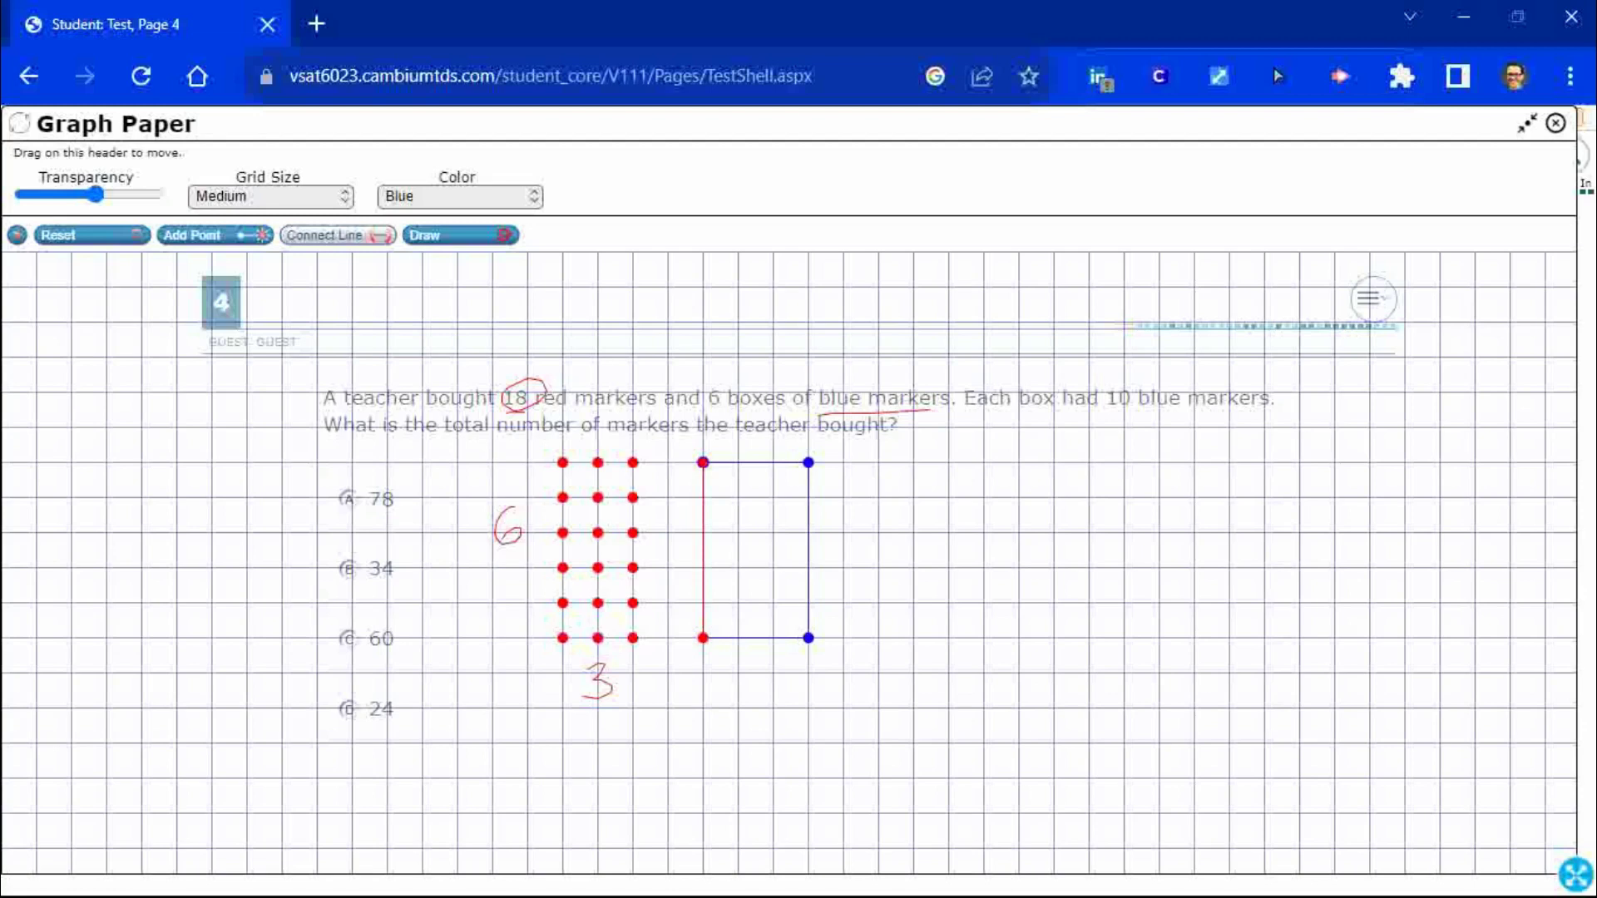
Draw five more blue boxes of the same size in a row after the first, one grid square apart
{"action": "mouse_move", "coordinate": [843, 462]}
{"action": "left_mouse_down"}
{"action": "mouse_move", "coordinate": [843, 637]}
{"action": "mouse_move", "coordinate": [949, 638]}
{"action": "mouse_move", "coordinate": [949, 462]}
{"action": "mouse_move", "coordinate": [843, 463]}
{"action": "left_mouse_up"}
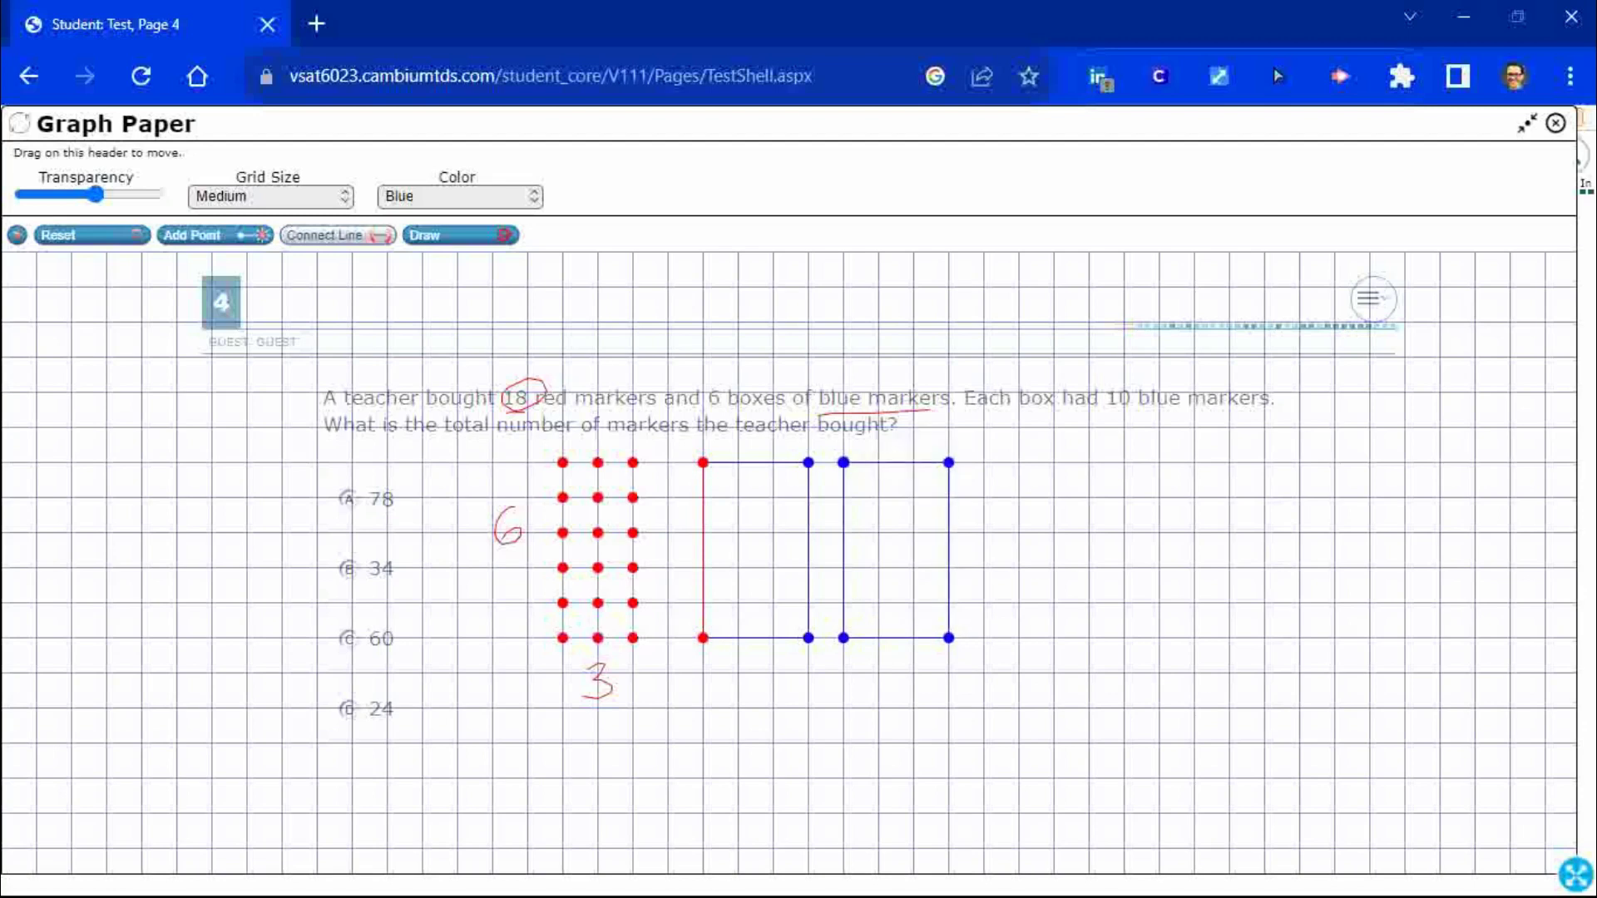
{"action": "mouse_move", "coordinate": [983, 463]}
{"action": "left_mouse_down"}
{"action": "mouse_move", "coordinate": [984, 638]}
{"action": "mouse_move", "coordinate": [1089, 638]}
{"action": "mouse_move", "coordinate": [1088, 463]}
{"action": "left_mouse_up"}
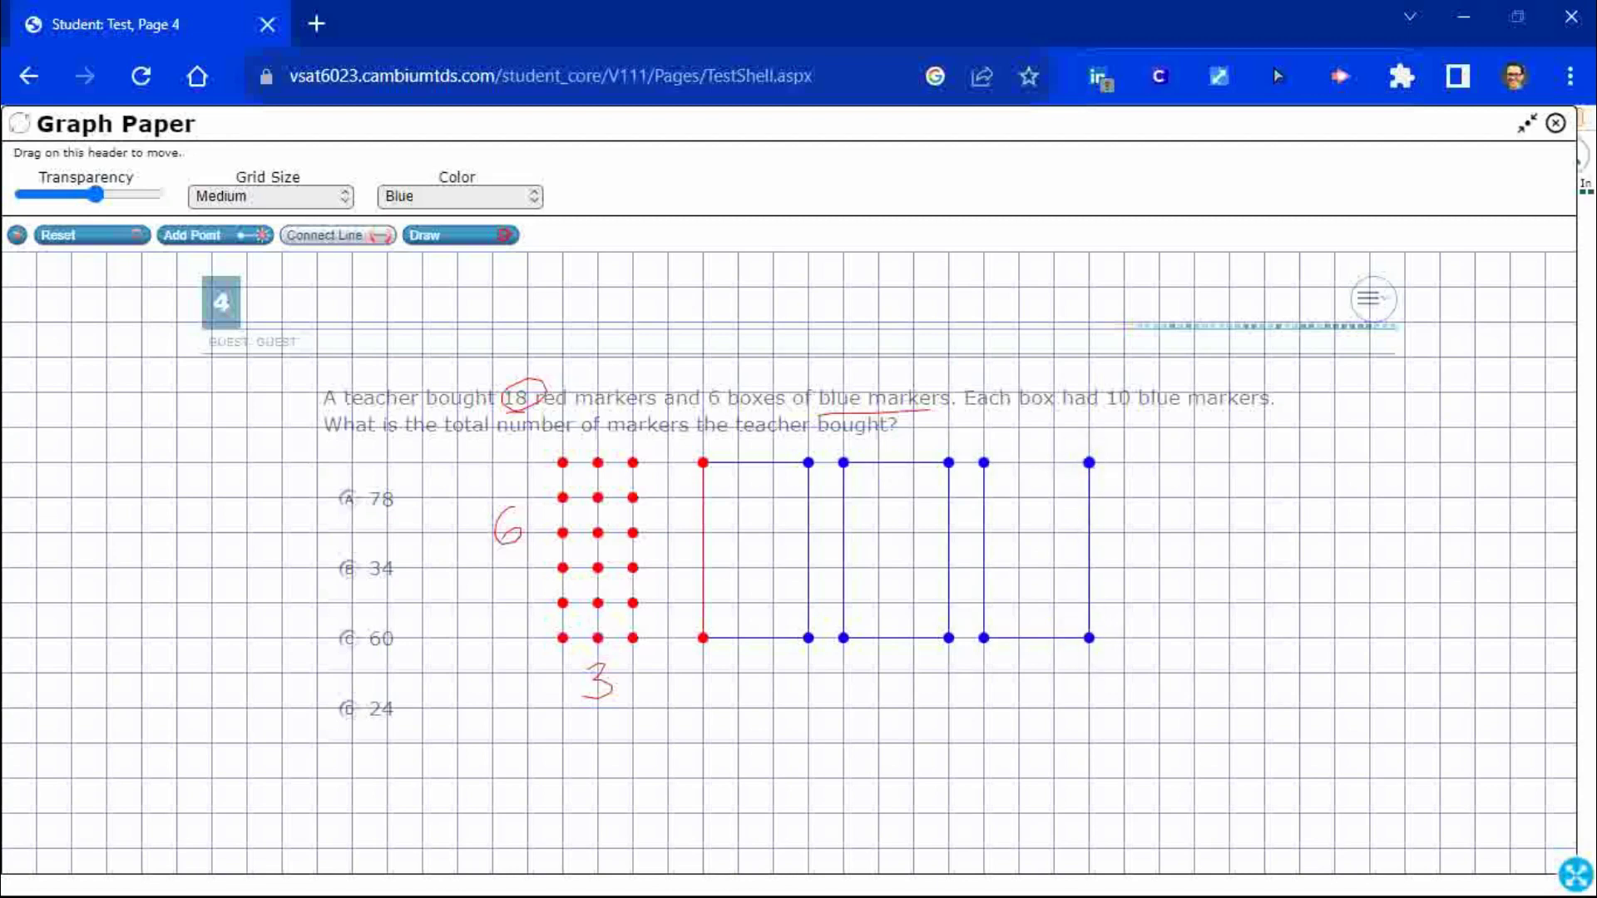
{"action": "mouse_move", "coordinate": [984, 463]}
{"action": "left_mouse_down"}
{"action": "mouse_move", "coordinate": [1088, 462]}
{"action": "mouse_move", "coordinate": [1124, 498]}
{"action": "mouse_move", "coordinate": [1123, 638]}
{"action": "mouse_move", "coordinate": [1194, 638]}
{"action": "mouse_move", "coordinate": [1127, 641]}
{"action": "mouse_move", "coordinate": [1230, 638]}
{"action": "mouse_move", "coordinate": [1229, 462]}
{"action": "mouse_move", "coordinate": [1123, 462]}
{"action": "left_mouse_up"}
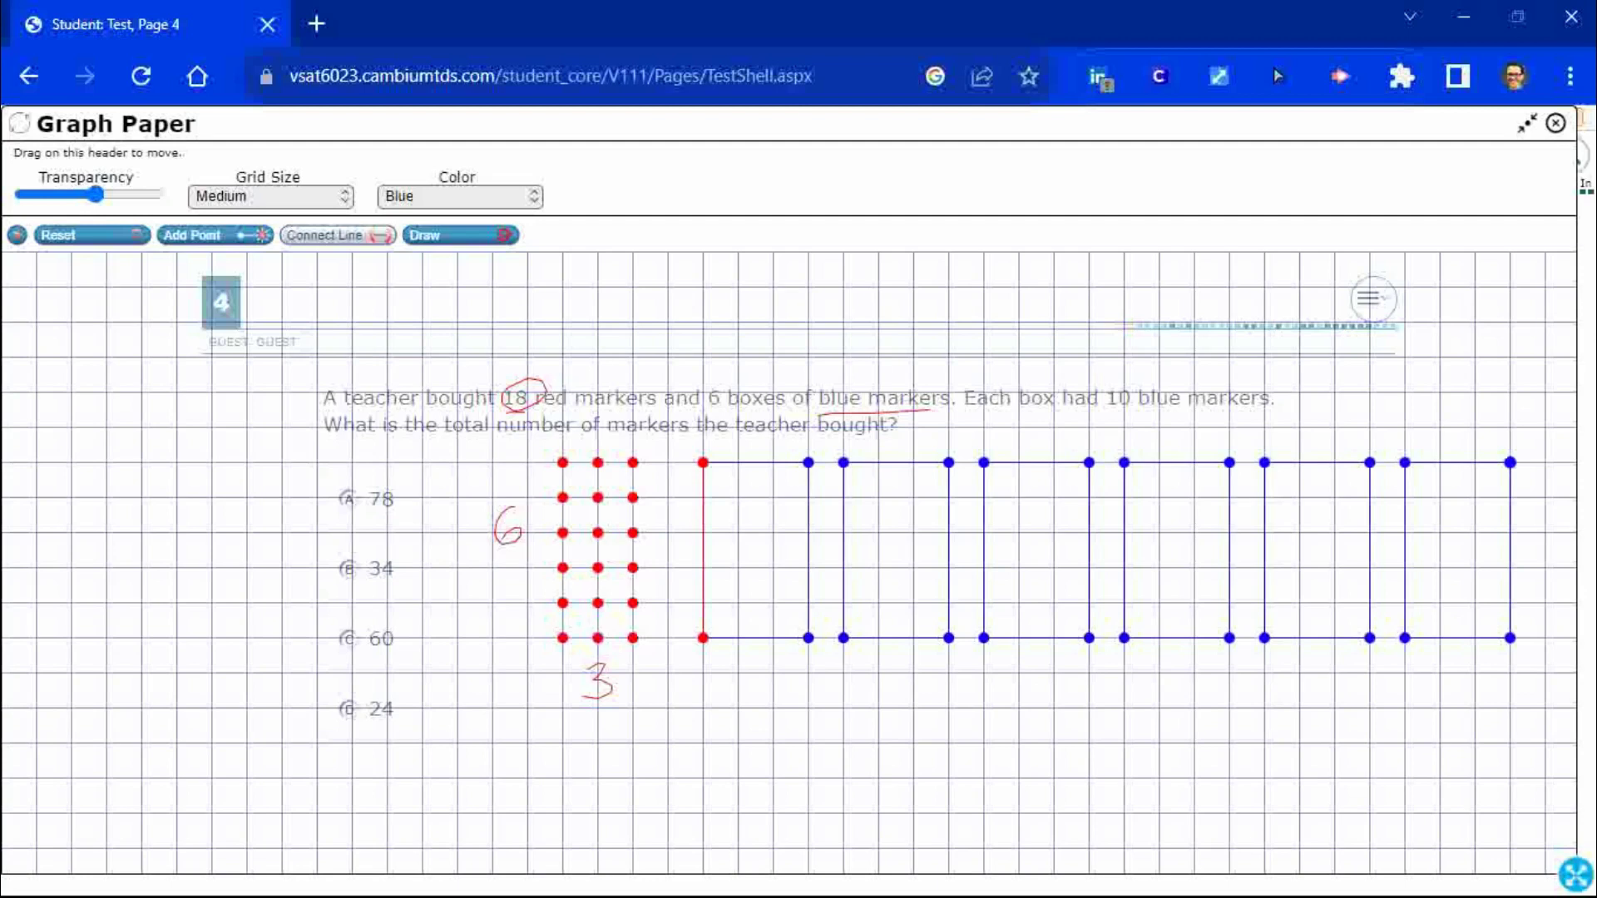
Circle the number 10 in the question and handwrite 10 inside each of the six boxes, all in blue
{"action": "left_click", "coordinate": [460, 236]}
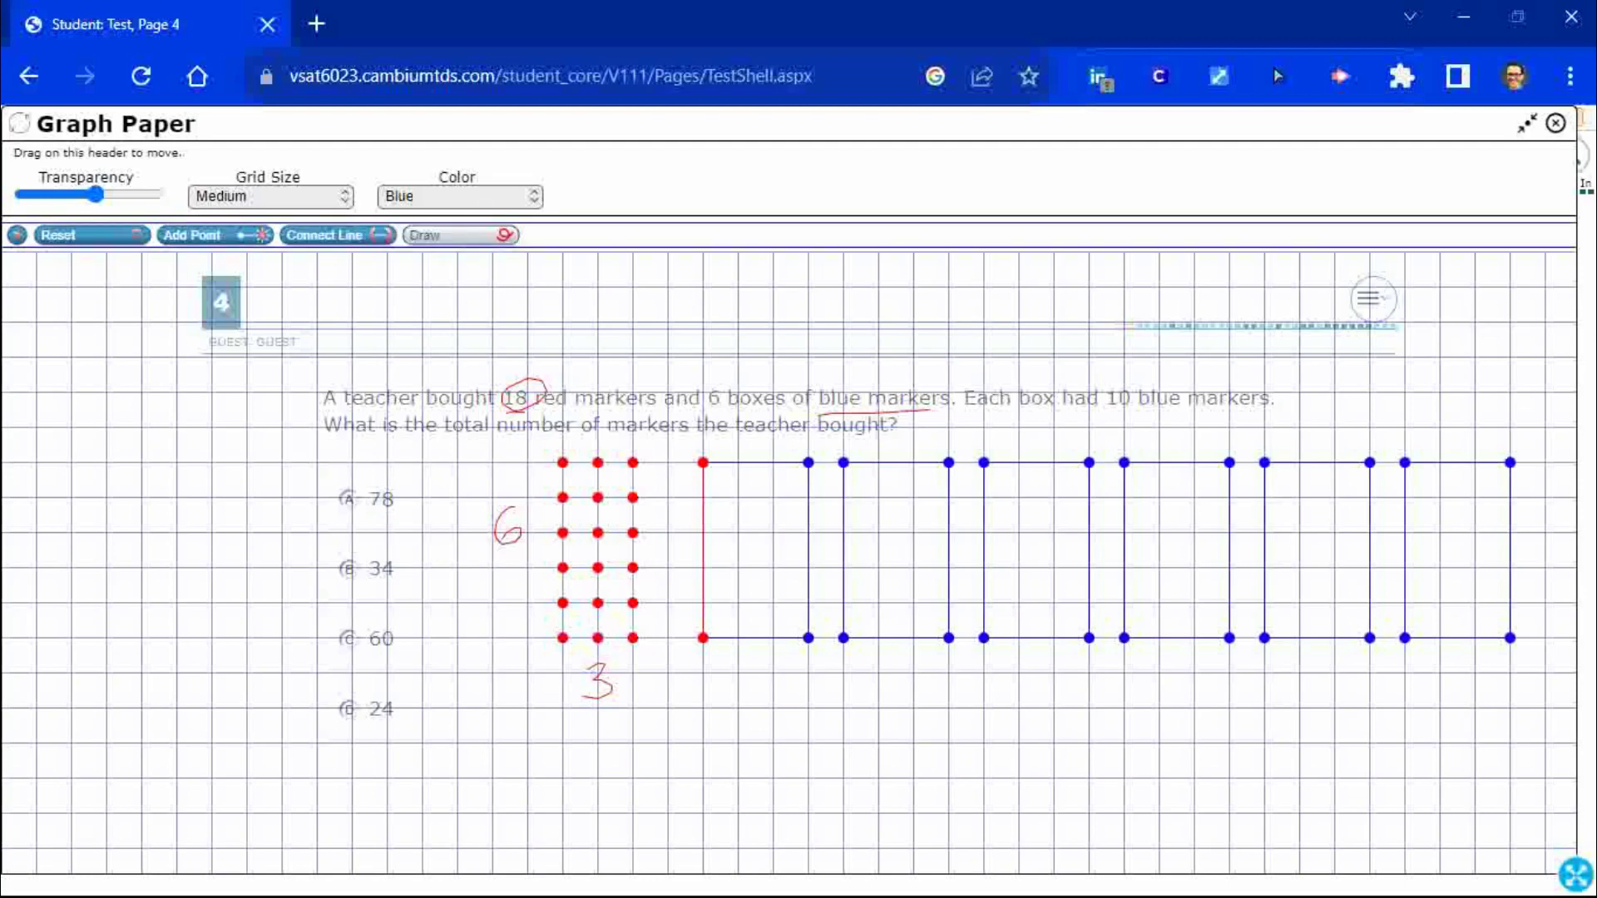
{"action": "mouse_move", "coordinate": [1114, 412]}
{"action": "left_mouse_down"}
{"action": "mouse_move", "coordinate": [1148, 390]}
{"action": "mouse_move", "coordinate": [1138, 414]}
{"action": "left_mouse_up"}
{"action": "left_click_drag", "start_coordinate": [737, 509], "coordinate": [738, 561]}
{"action": "mouse_move", "coordinate": [761, 514]}
{"action": "left_mouse_down"}
{"action": "mouse_move", "coordinate": [761, 541]}
{"action": "mouse_move", "coordinate": [762, 513]}
{"action": "left_mouse_up"}
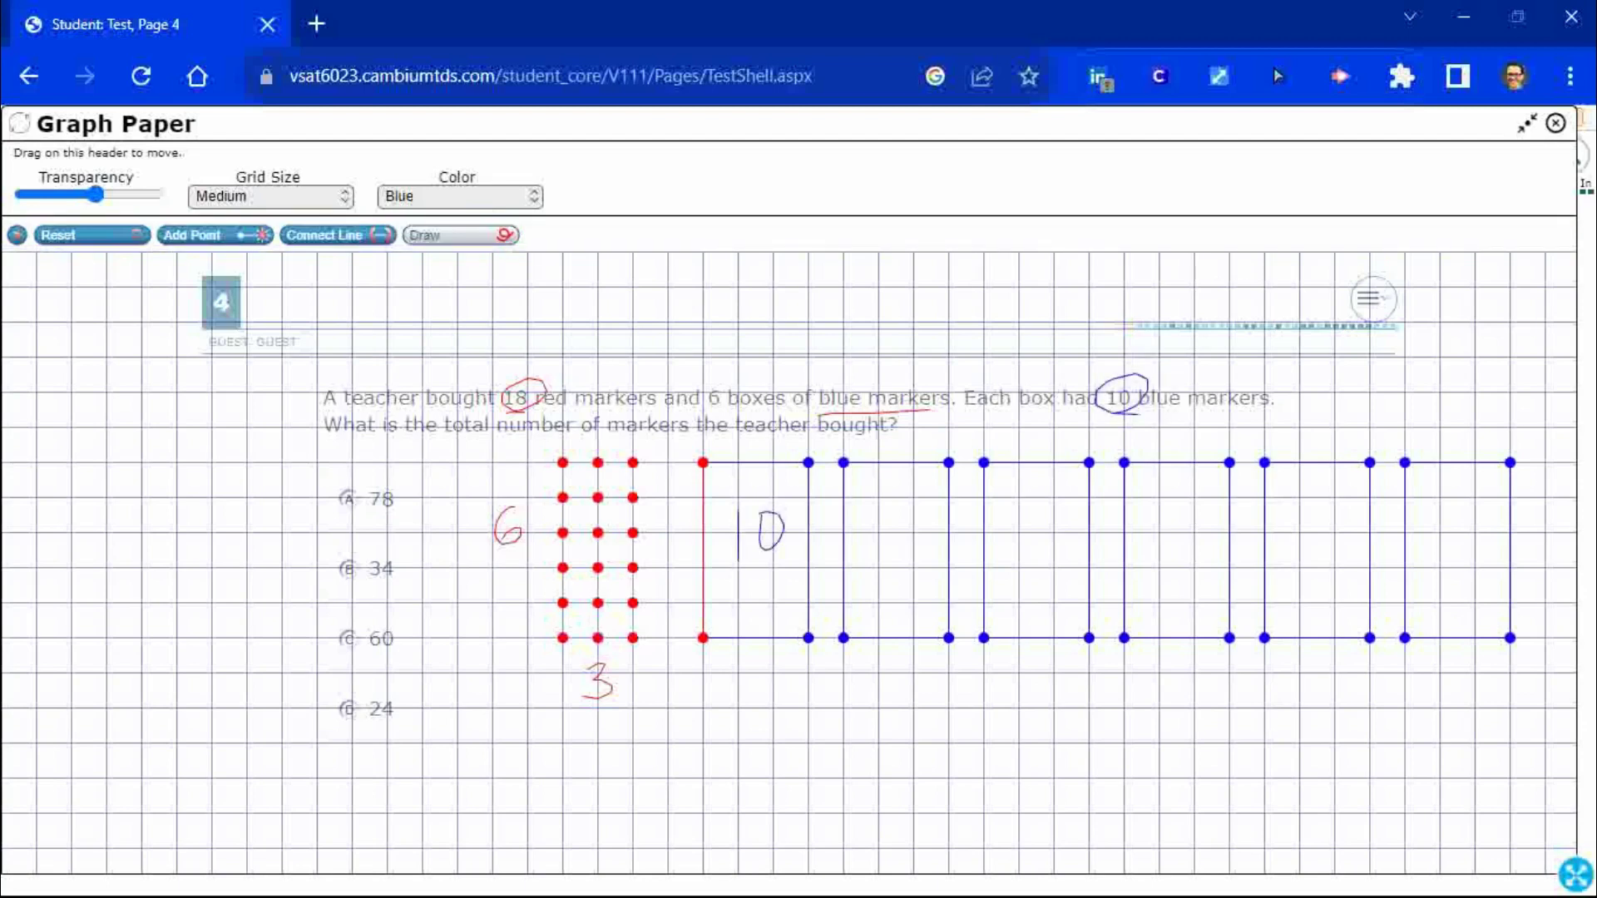
{"action": "mouse_move", "coordinate": [871, 514]}
{"action": "left_mouse_down"}
{"action": "mouse_move", "coordinate": [869, 552]}
{"action": "mouse_move", "coordinate": [915, 555]}
{"action": "mouse_move", "coordinate": [922, 536]}
{"action": "left_mouse_up"}
{"action": "mouse_move", "coordinate": [1019, 509]}
{"action": "left_mouse_down"}
{"action": "mouse_move", "coordinate": [1015, 560]}
{"action": "mouse_move", "coordinate": [1066, 526]}
{"action": "mouse_move", "coordinate": [1052, 513]}
{"action": "left_mouse_up"}
{"action": "mouse_move", "coordinate": [1155, 517]}
{"action": "left_mouse_down"}
{"action": "mouse_move", "coordinate": [1143, 564]}
{"action": "mouse_move", "coordinate": [1190, 520]}
{"action": "left_mouse_up"}
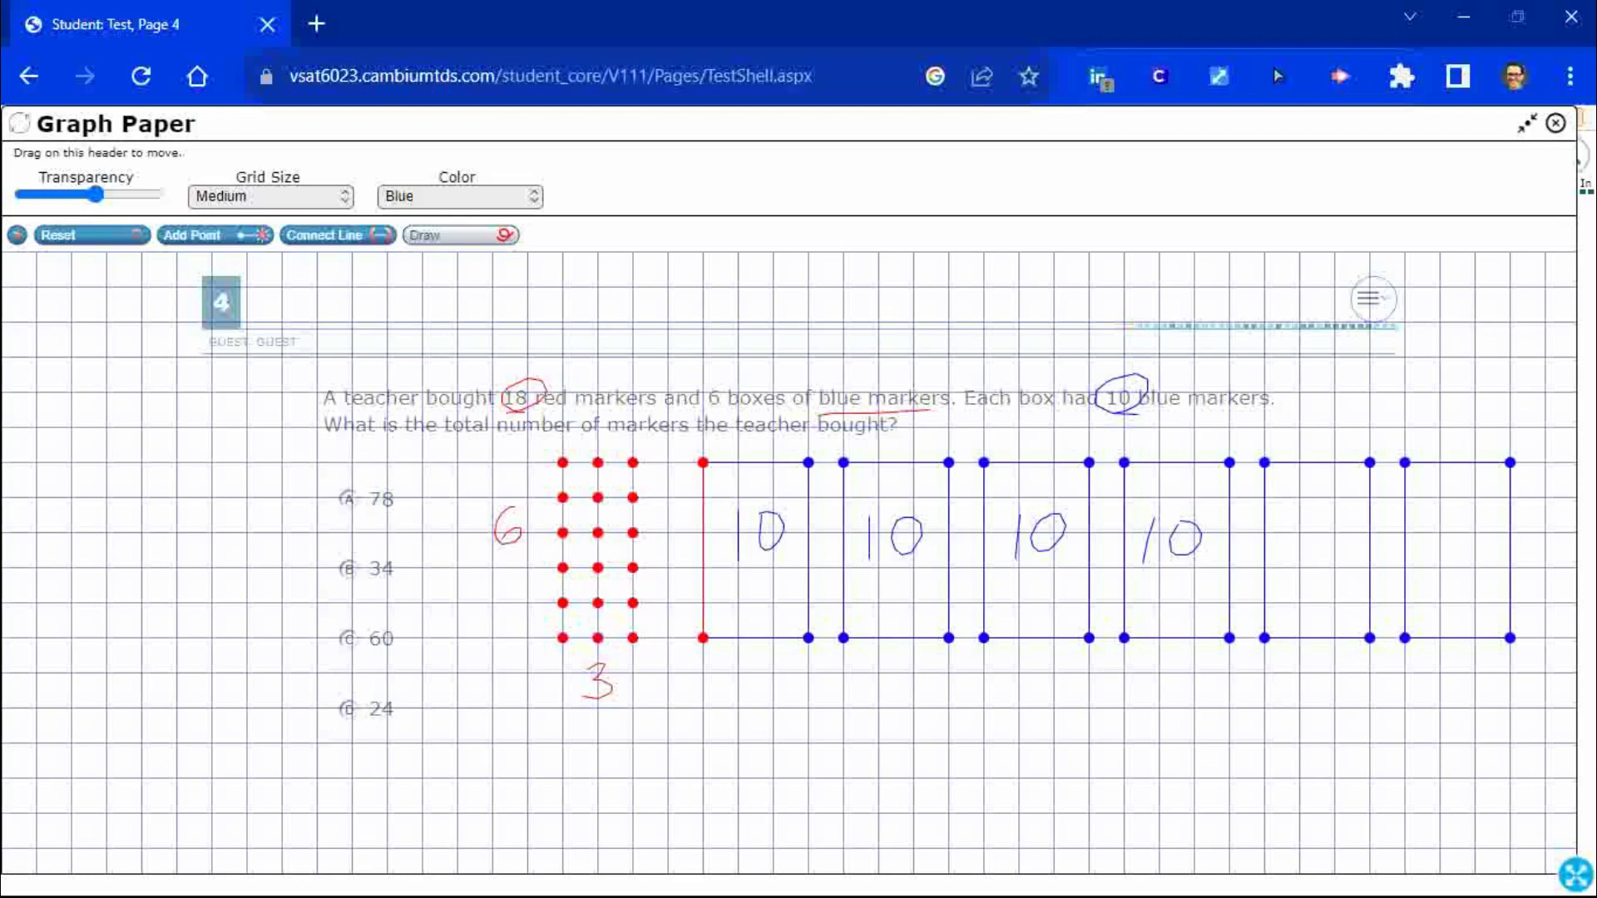
{"action": "mouse_move", "coordinate": [1309, 516]}
{"action": "left_mouse_down"}
{"action": "mouse_move", "coordinate": [1294, 562]}
{"action": "mouse_move", "coordinate": [1336, 525]}
{"action": "left_mouse_up"}
{"action": "mouse_move", "coordinate": [1436, 520]}
{"action": "left_mouse_down"}
{"action": "mouse_move", "coordinate": [1429, 563]}
{"action": "mouse_move", "coordinate": [1472, 522]}
{"action": "left_mouse_up"}
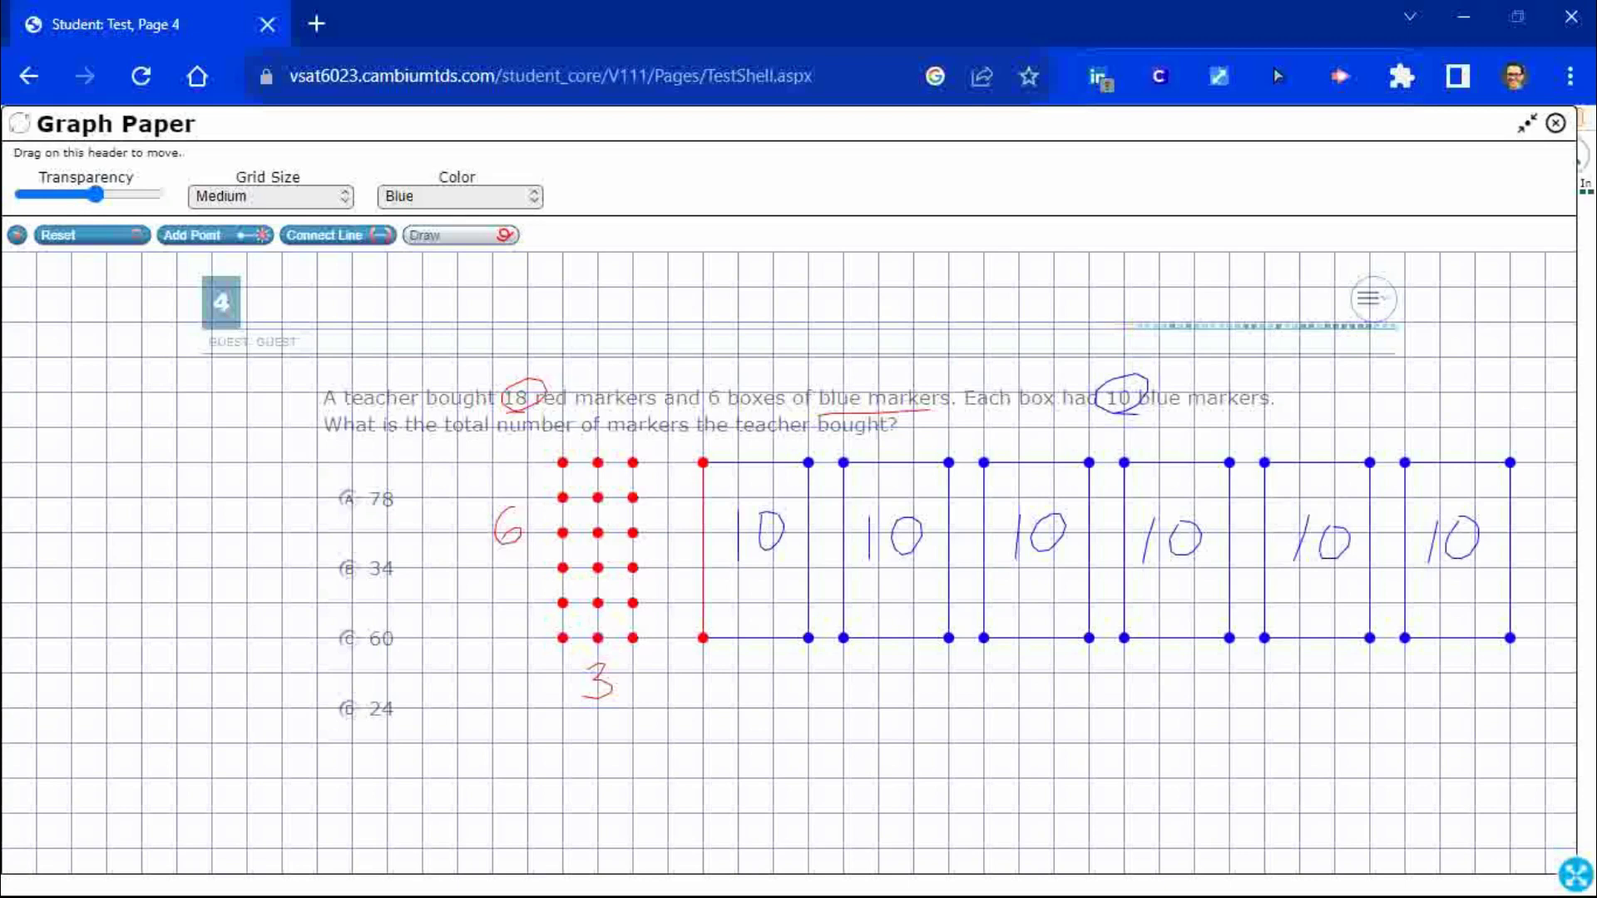
{"action": "left_click_drag", "start_coordinate": [749, 516], "coordinate": [736, 552]}
Handwrite 6 × 10 in blue below the boxes, and 18 with a plus sign in red below the point array
{"action": "mouse_move", "coordinate": [1024, 664]}
{"action": "left_mouse_down"}
{"action": "mouse_move", "coordinate": [997, 702]}
{"action": "mouse_move", "coordinate": [1128, 707]}
{"action": "left_mouse_up"}
{"action": "mouse_move", "coordinate": [1165, 678]}
{"action": "left_mouse_down"}
{"action": "mouse_move", "coordinate": [1186, 706]}
{"action": "mouse_move", "coordinate": [1167, 678]}
{"action": "left_mouse_up"}
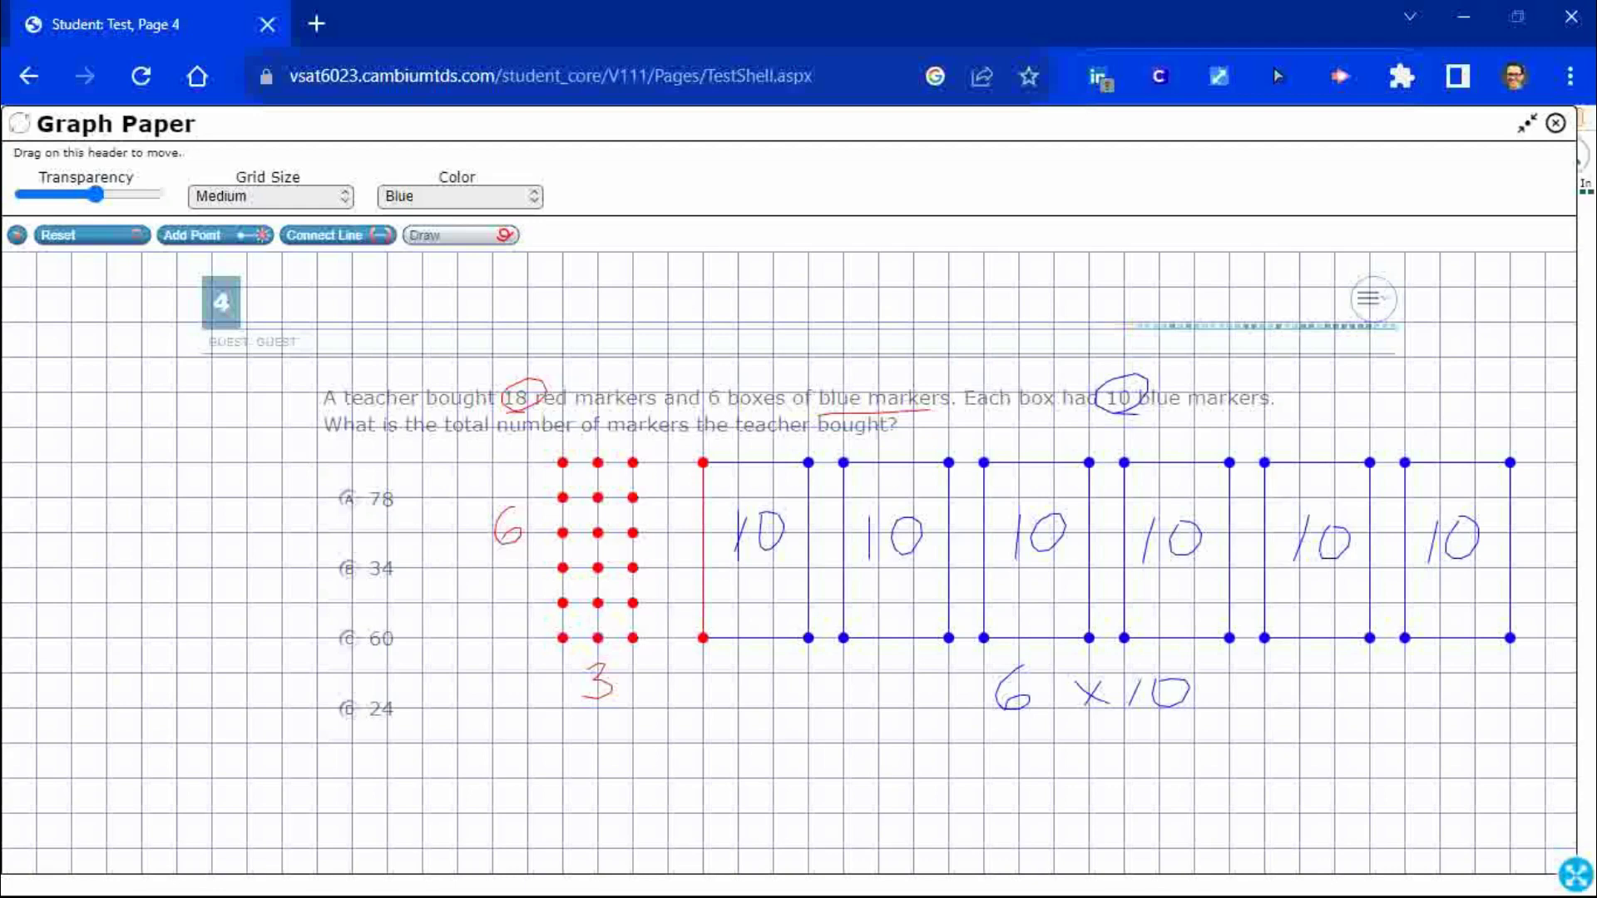
{"action": "left_click", "coordinate": [459, 196]}
{"action": "left_click", "coordinate": [415, 347]}
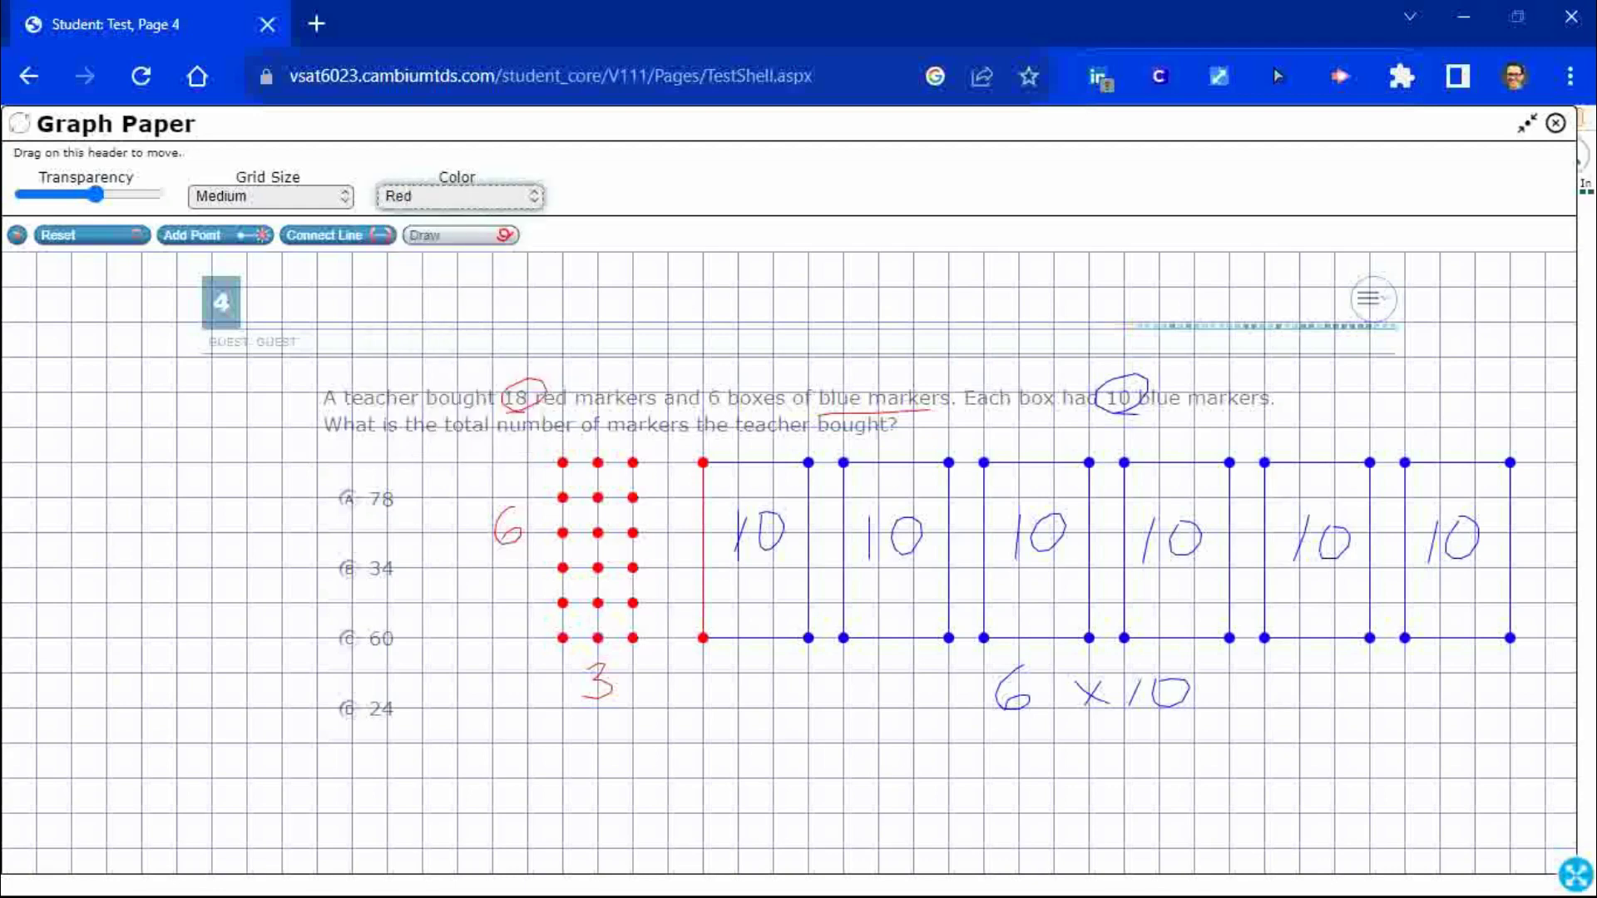
{"action": "mouse_move", "coordinate": [579, 730]}
{"action": "left_mouse_down"}
{"action": "mouse_move", "coordinate": [582, 768]}
{"action": "mouse_move", "coordinate": [626, 765]}
{"action": "mouse_move", "coordinate": [624, 726]}
{"action": "left_mouse_up"}
{"action": "mouse_move", "coordinate": [801, 713]}
{"action": "left_mouse_down"}
{"action": "mouse_move", "coordinate": [801, 766]}
{"action": "mouse_move", "coordinate": [836, 736]}
{"action": "left_mouse_up"}
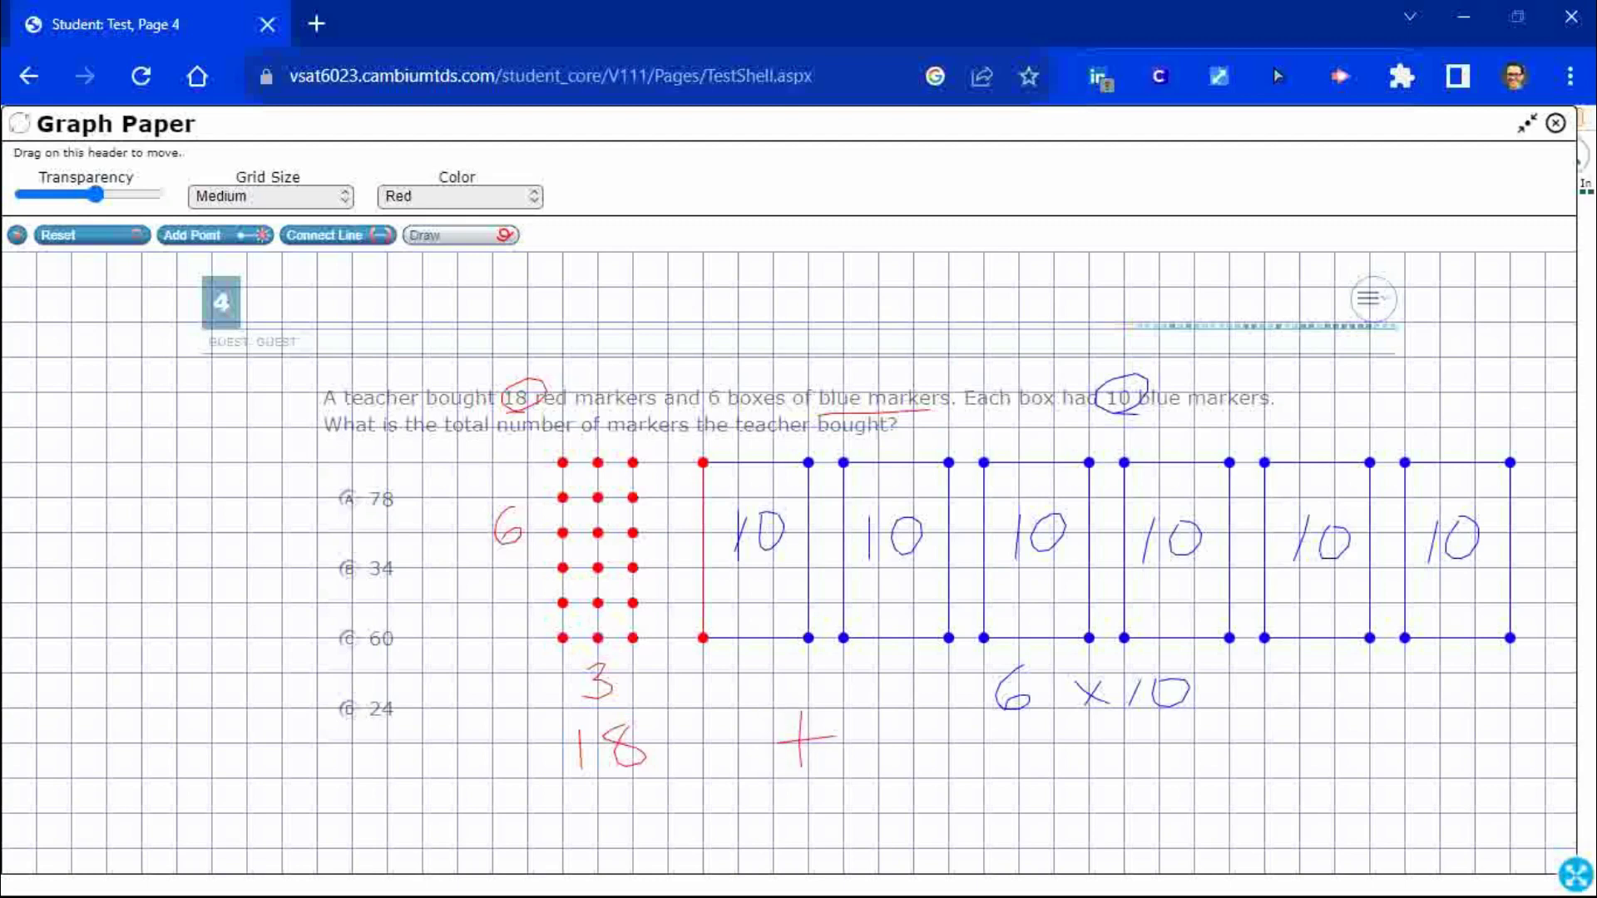
Switch the color to Blue and handwrite 60 below the 6 × 10 expression
{"action": "left_click", "coordinate": [459, 196]}
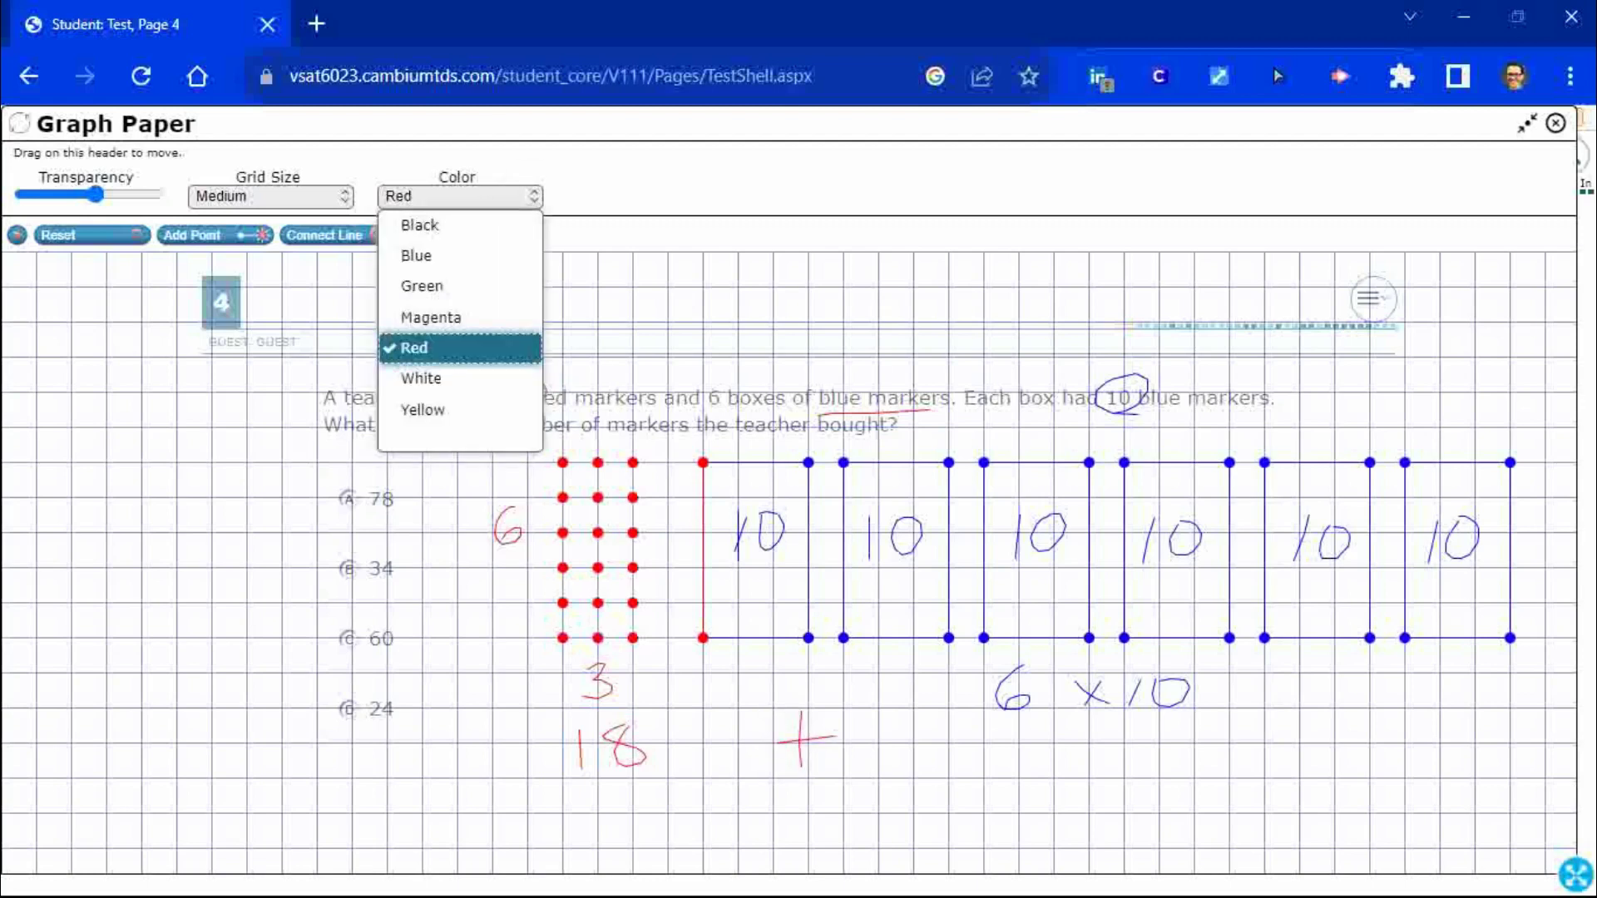
{"action": "left_click", "coordinate": [416, 255]}
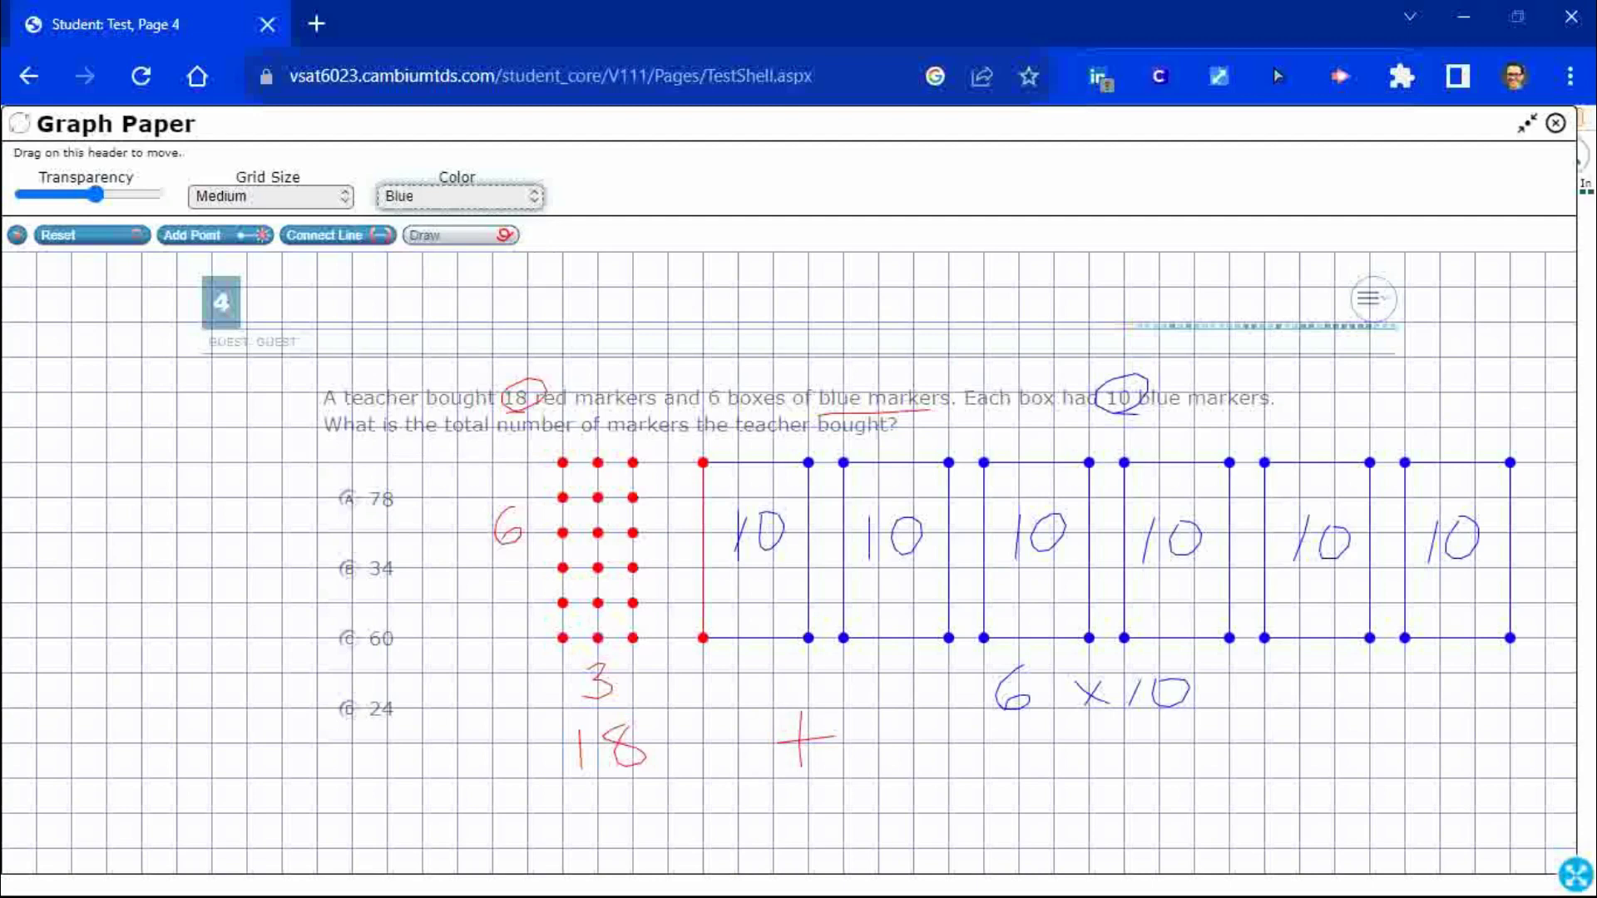
{"action": "mouse_move", "coordinate": [1026, 737]}
{"action": "left_mouse_down"}
{"action": "mouse_move", "coordinate": [1052, 752]}
{"action": "mouse_move", "coordinate": [1016, 760]}
{"action": "left_mouse_up"}
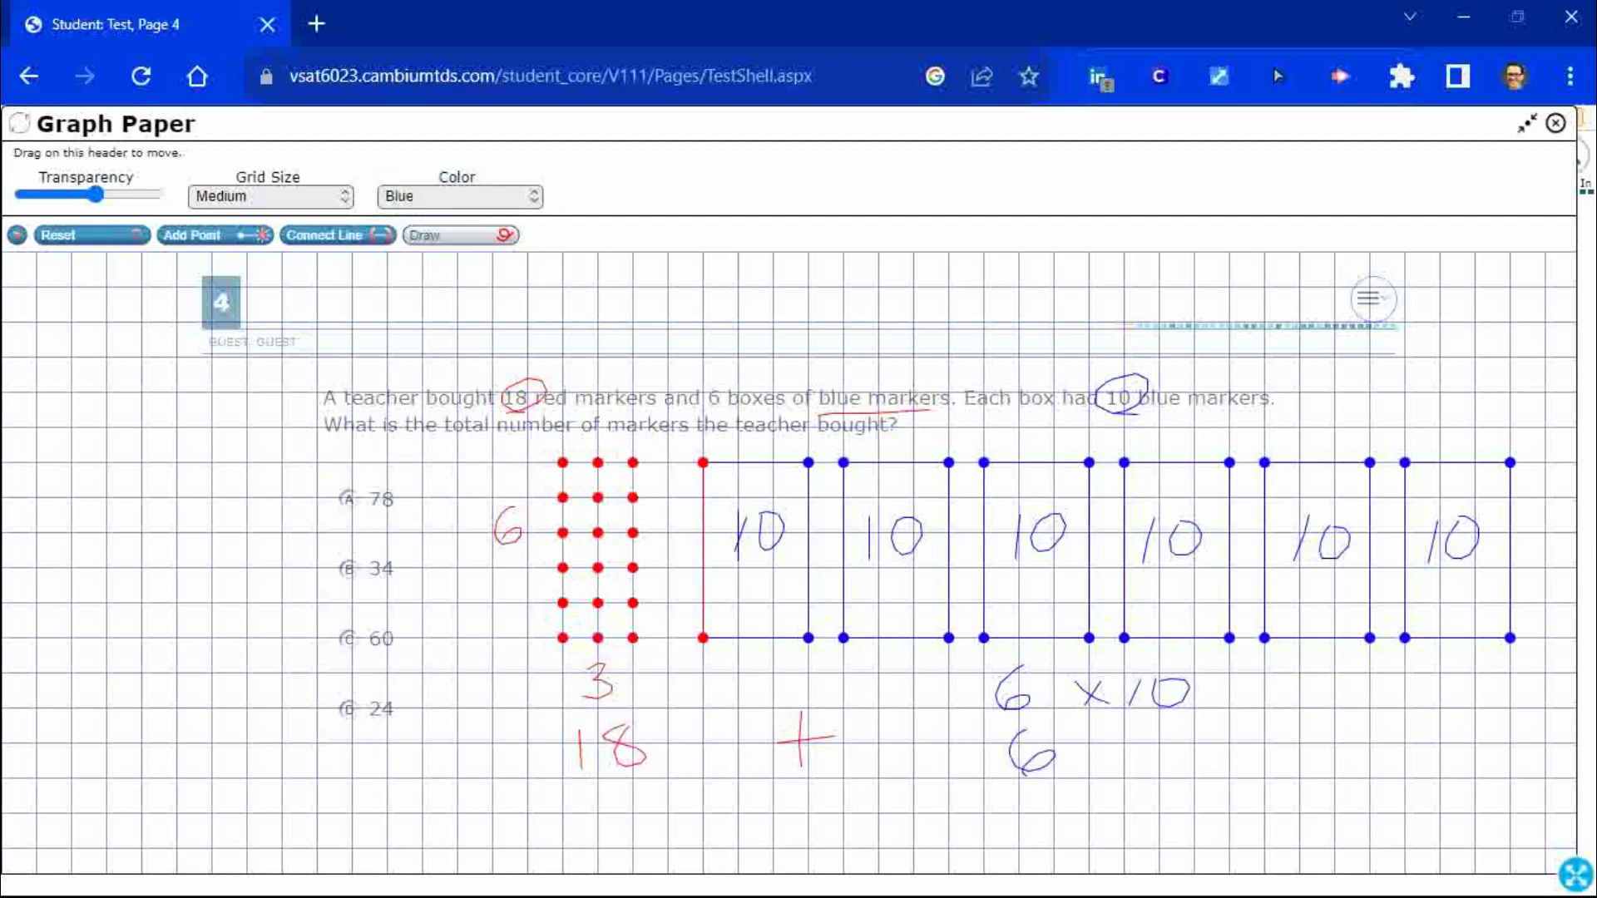
{"action": "mouse_move", "coordinate": [1091, 731]}
{"action": "left_mouse_down"}
{"action": "mouse_move", "coordinate": [1074, 763]}
{"action": "mouse_move", "coordinate": [1095, 733]}
{"action": "left_mouse_up"}
Close the Graph Paper and select answer A, 78
{"action": "left_click", "coordinate": [1553, 122]}
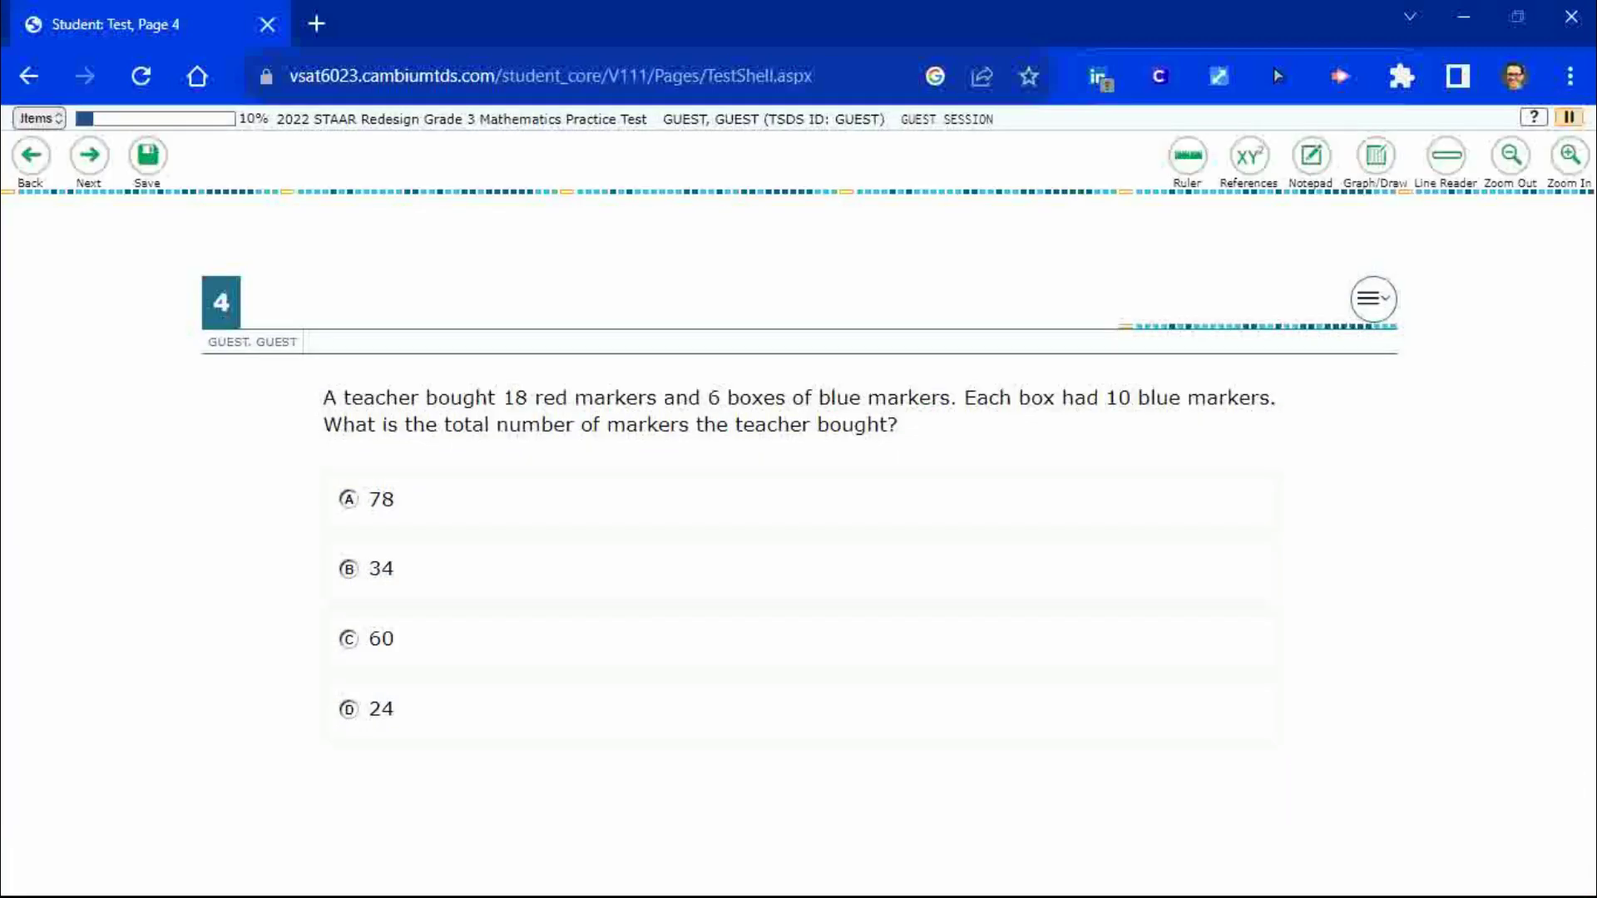
{"action": "left_click", "coordinate": [349, 499]}
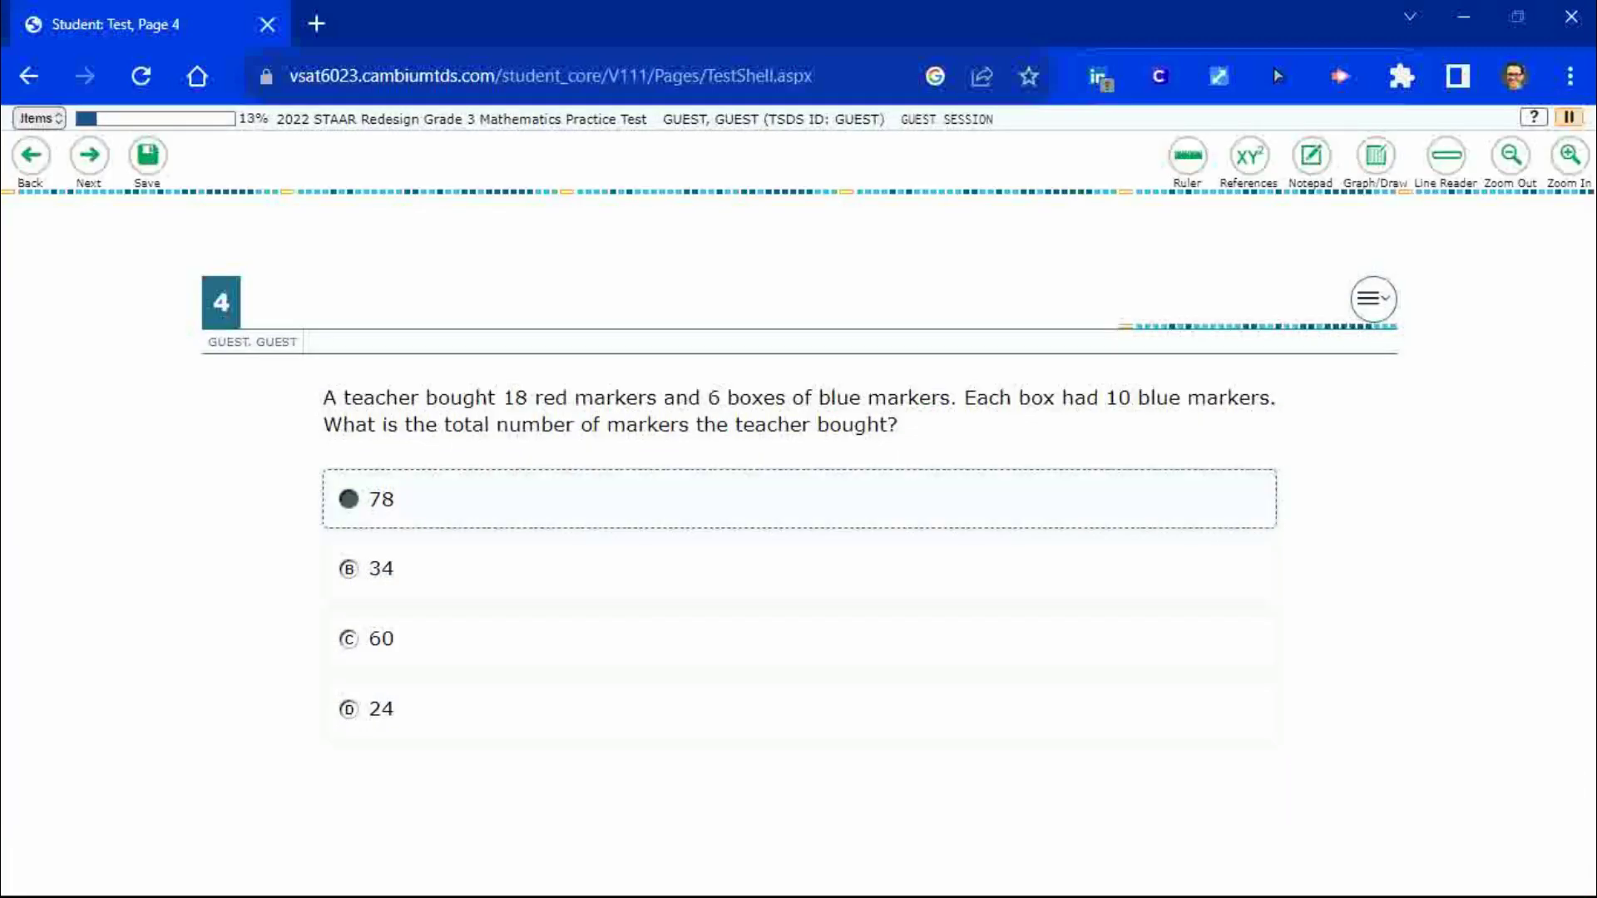